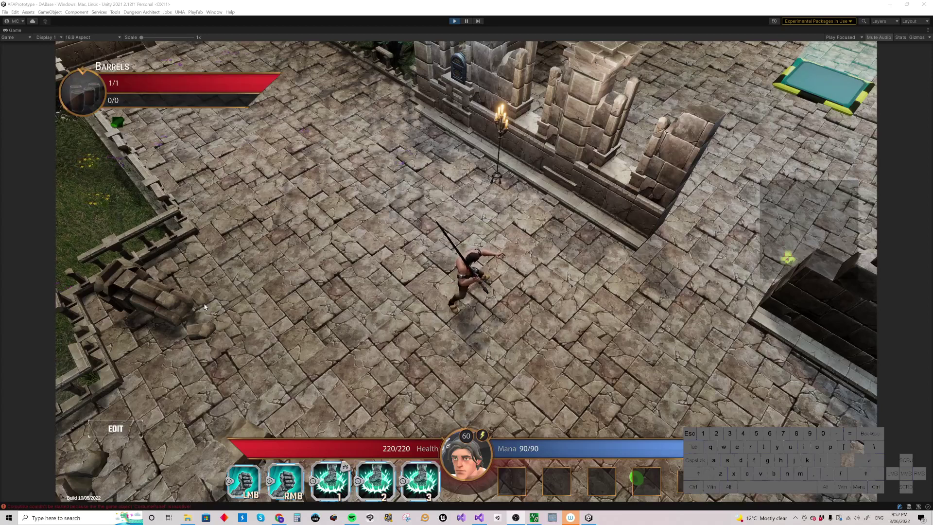
Step: Open the level editor and place a GotoQuest in the ruined courtyard beyond the stone archway
{"action": "left_click", "coordinate": [121, 431]}
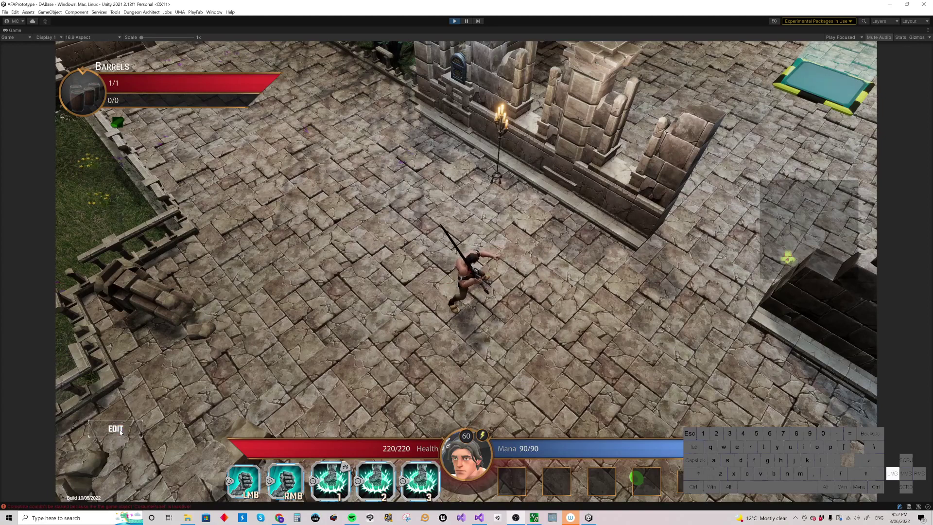
{"action": "left_click", "coordinate": [231, 425]}
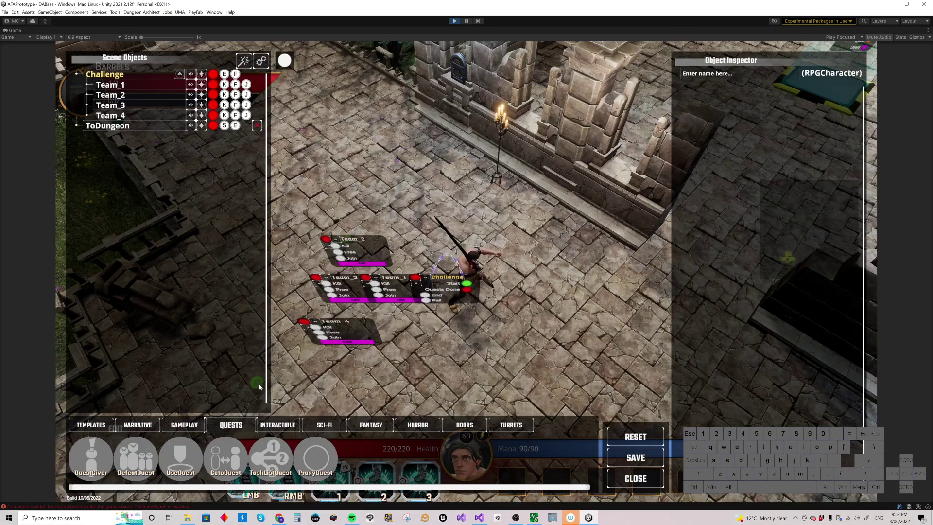
{"action": "left_click", "coordinate": [237, 460]}
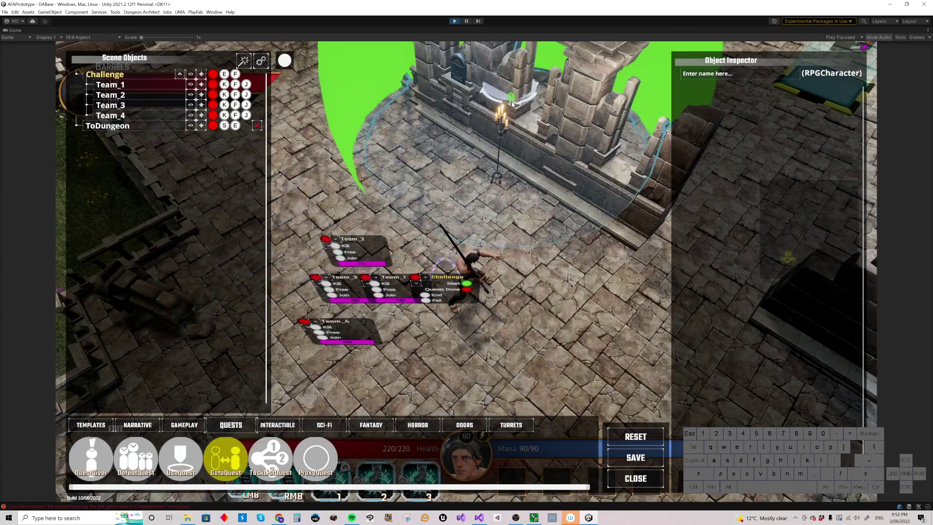
{"action": "right_click_drag", "start_coordinate": [516, 89], "coordinate": [447, 104]}
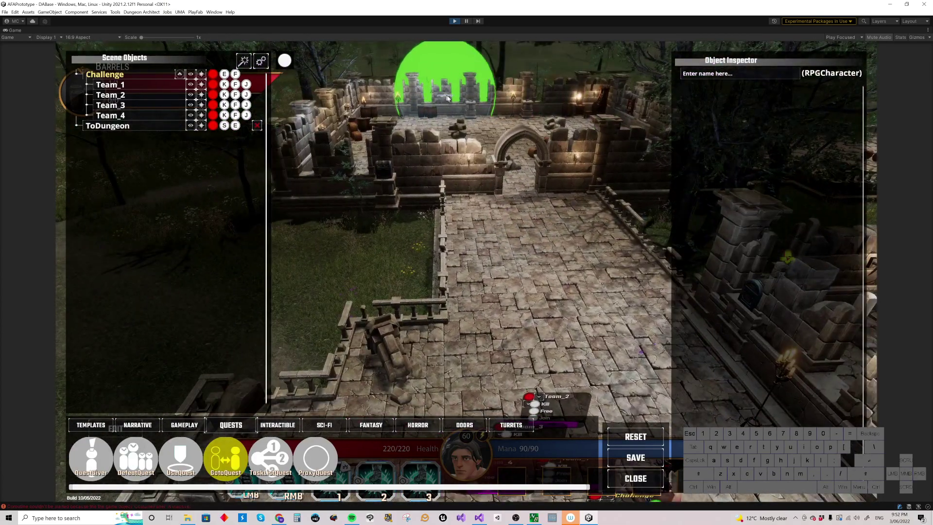
{"action": "left_click", "coordinate": [490, 143]}
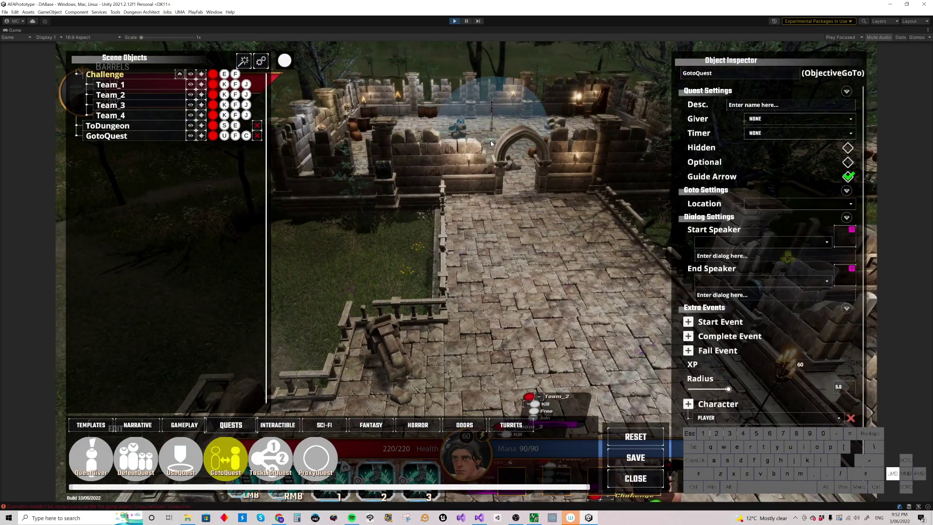
Step: Rename the new GotoQuest object as WestWing
{"action": "double_click", "coordinate": [144, 140]}
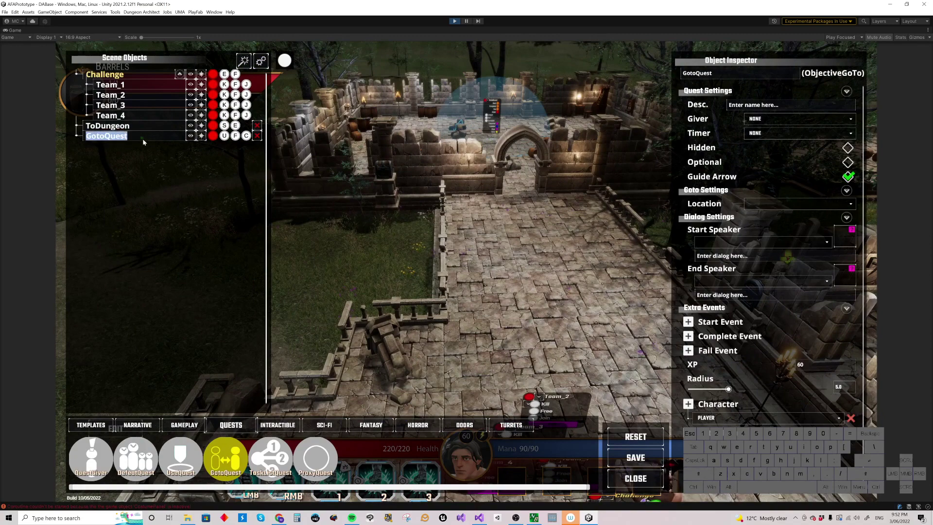
{"action": "type", "text": "WestW"}
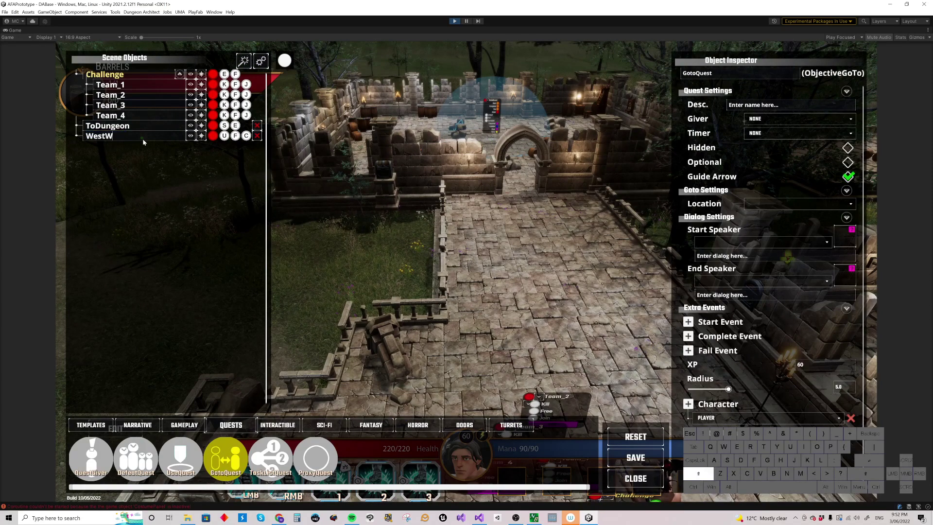
{"action": "type", "text": "igng"}
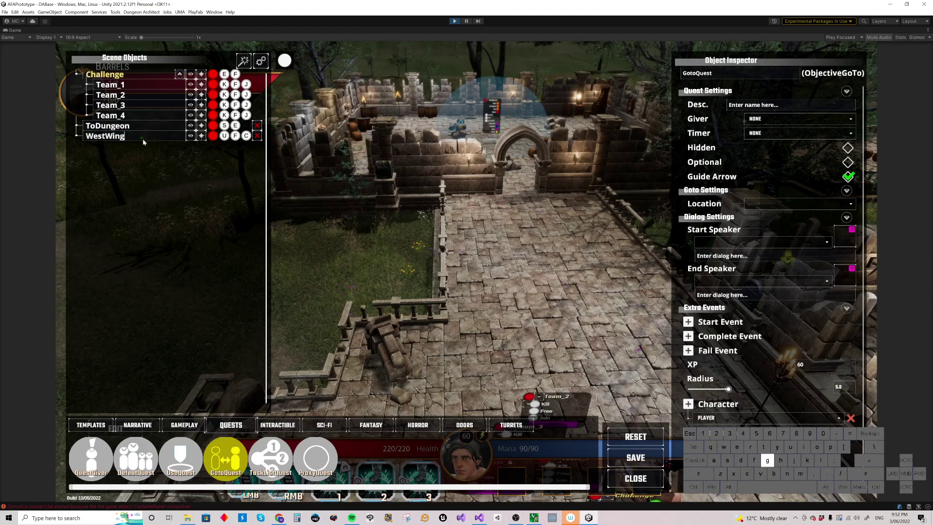
{"action": "left_click", "coordinate": [210, 192]}
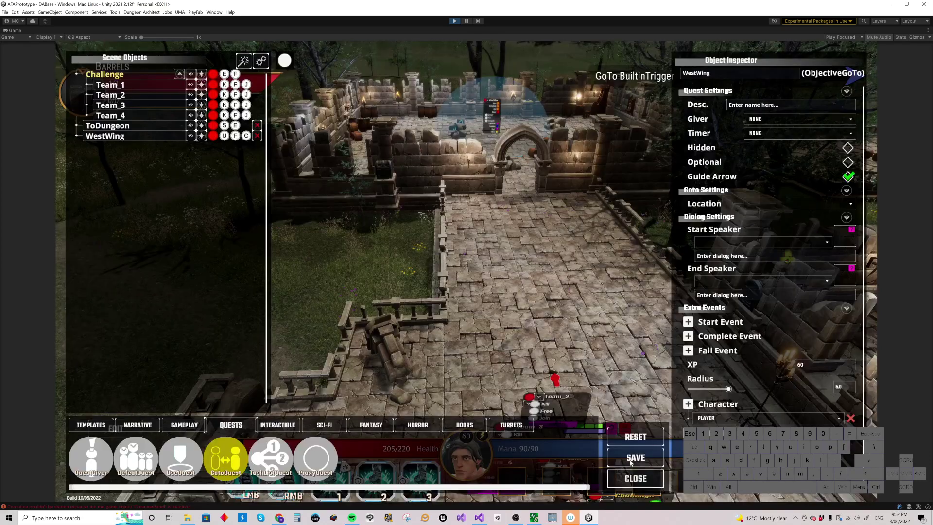
Step: Close the editor and playtest the quest by running the character through the archway into the courtyard, then continue past the end summary
{"action": "left_click", "coordinate": [635, 478]}
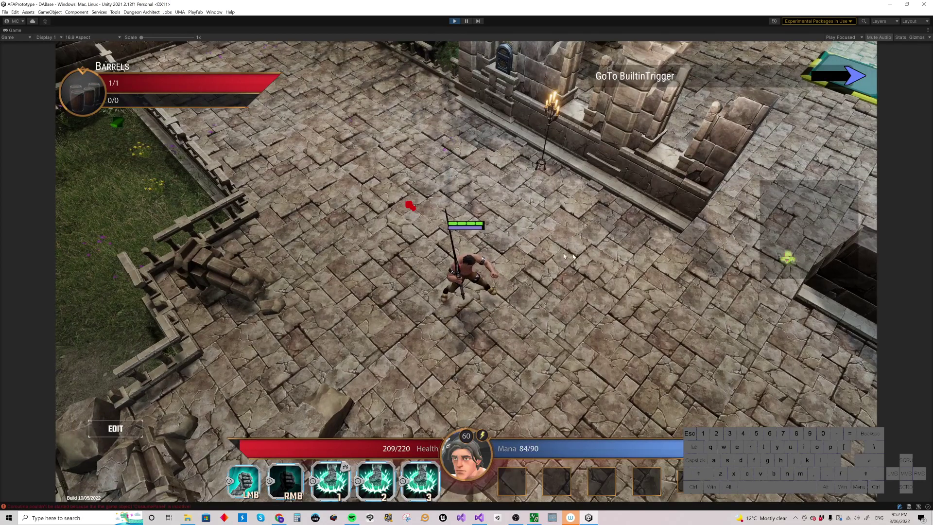
{"action": "left_click", "coordinate": [372, 196]}
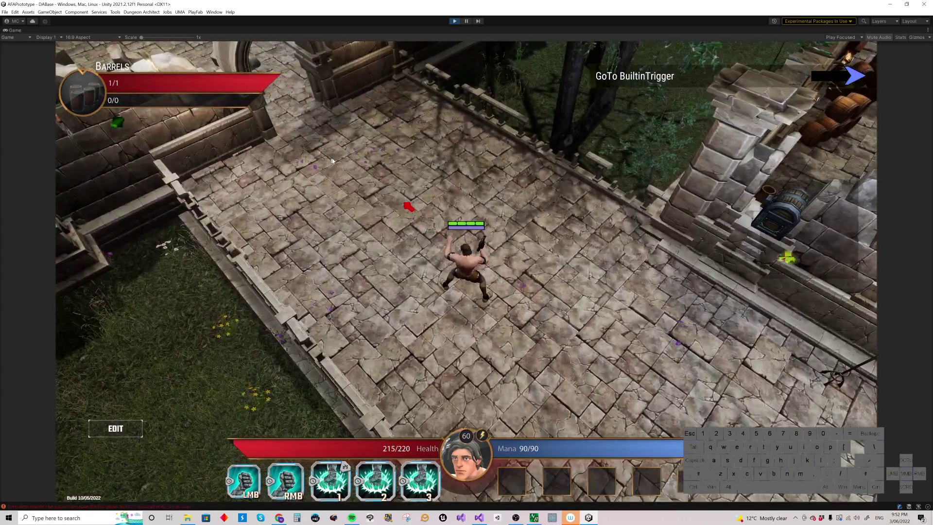
{"action": "left_click", "coordinate": [333, 161]}
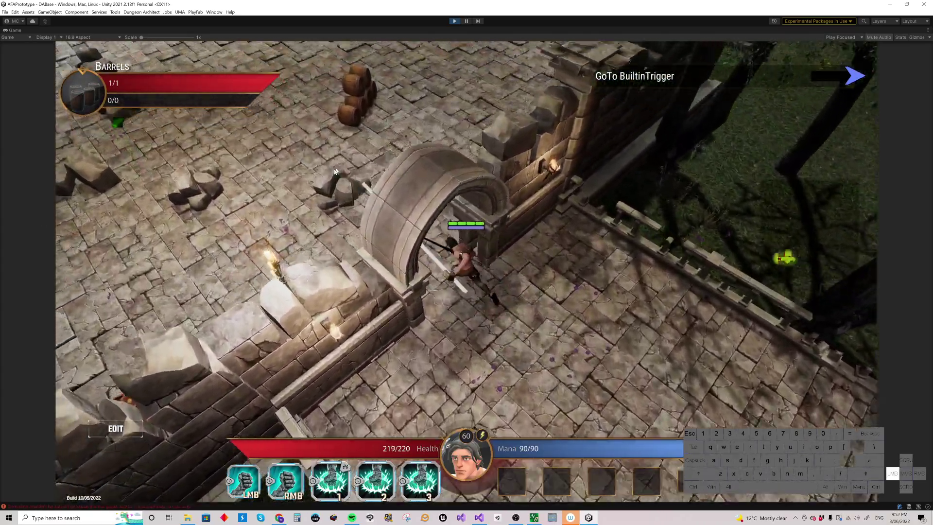
{"action": "left_click_drag", "start_coordinate": [335, 170], "coordinate": [365, 217]}
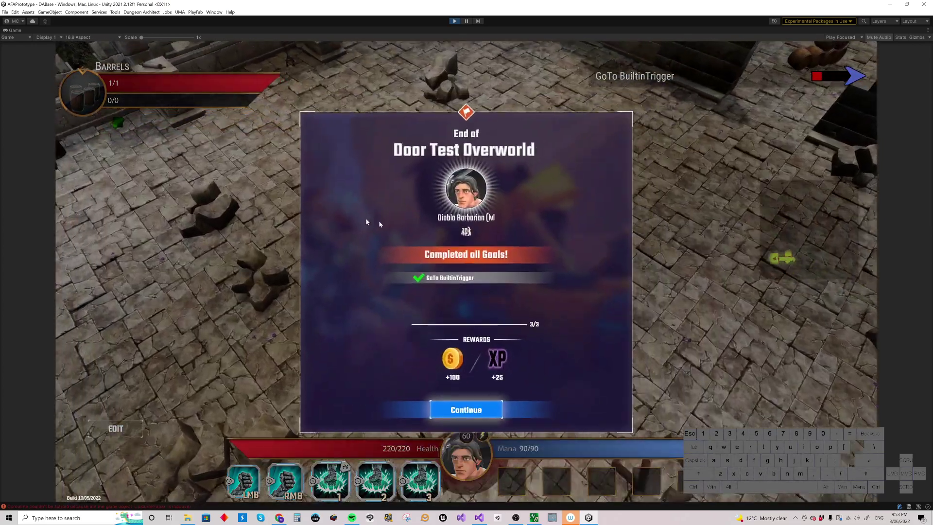
{"action": "left_click", "coordinate": [466, 409]}
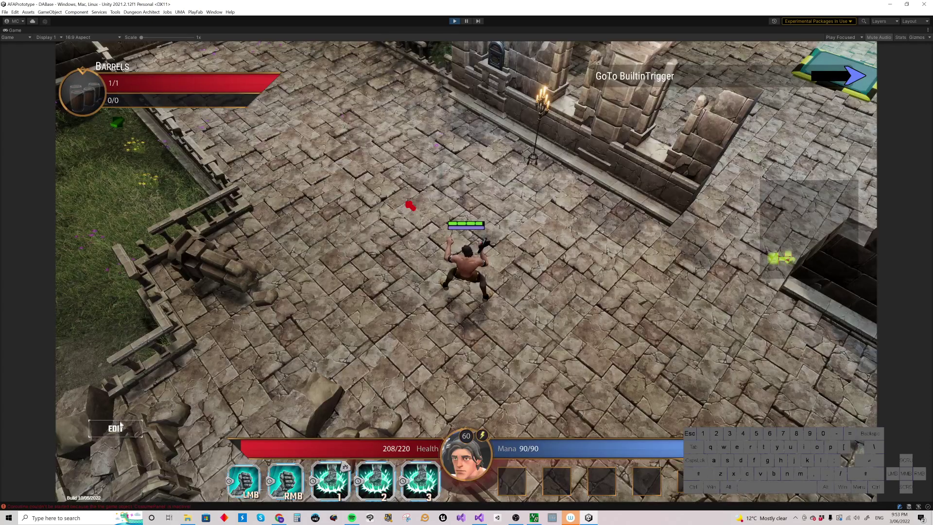
Step: Reopen the editor and set the WestWing quest's description to "Go to the West Wing"
{"action": "left_click", "coordinate": [116, 428]}
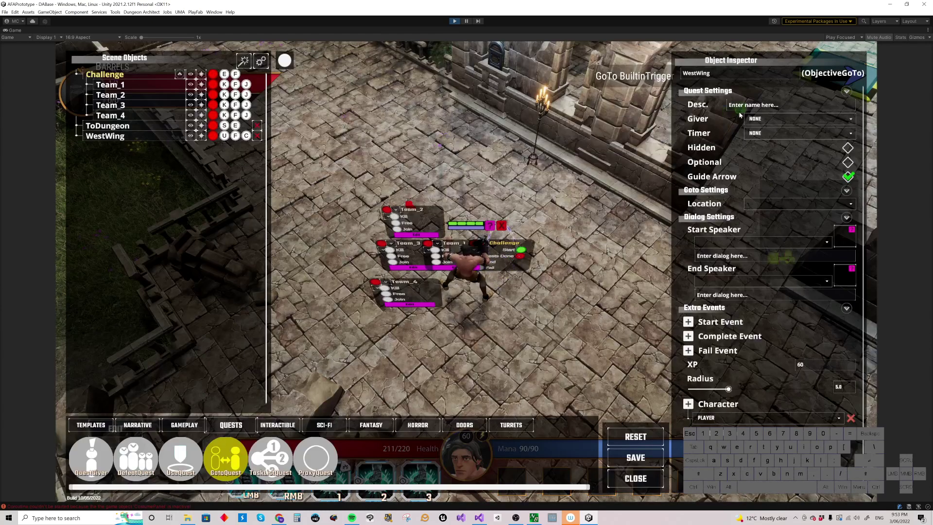
{"action": "left_click", "coordinate": [740, 109]}
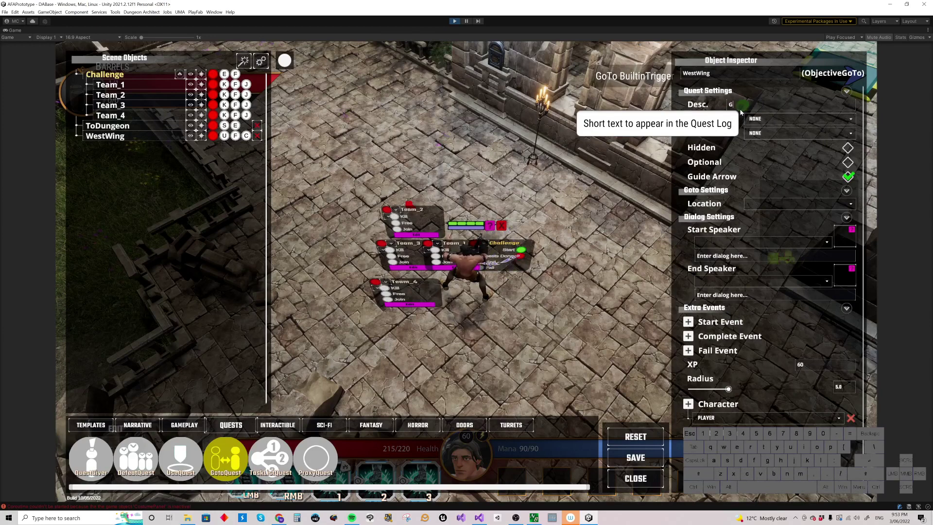
{"action": "type", "text": "Go to the West Wing"}
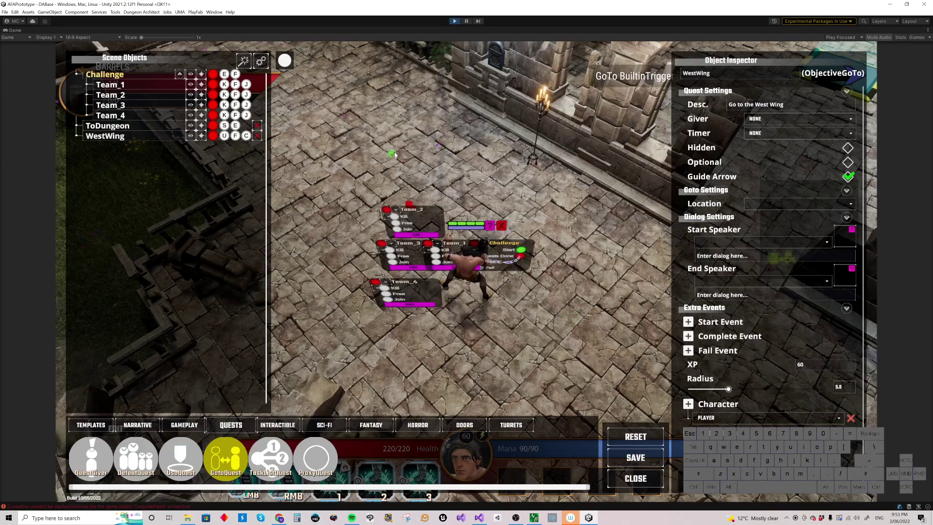
Step: Place a TriggerSphere in the gap of the ruined wall beyond the WestWing quest area
{"action": "right_click_drag", "start_coordinate": [394, 155], "coordinate": [379, 130]}
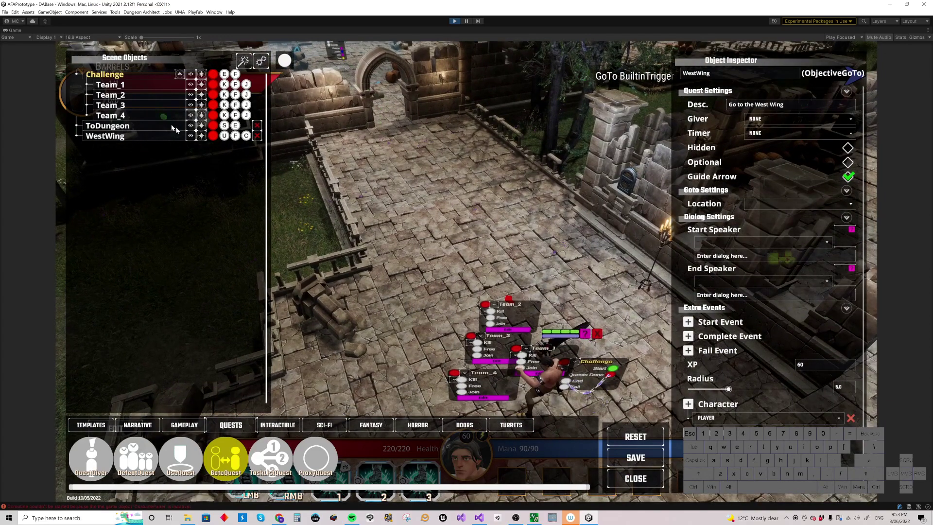
{"action": "left_click", "coordinate": [190, 136]}
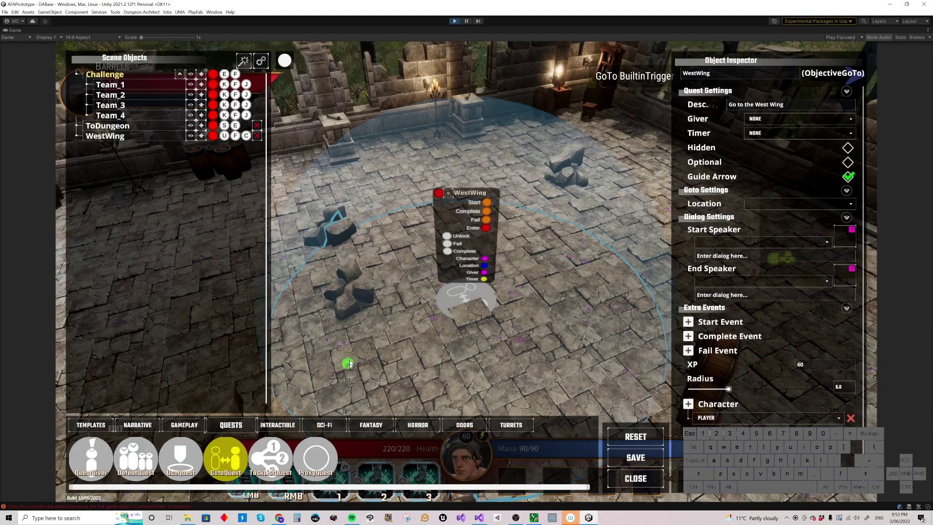
{"action": "right_click_drag", "start_coordinate": [426, 344], "coordinate": [499, 328]}
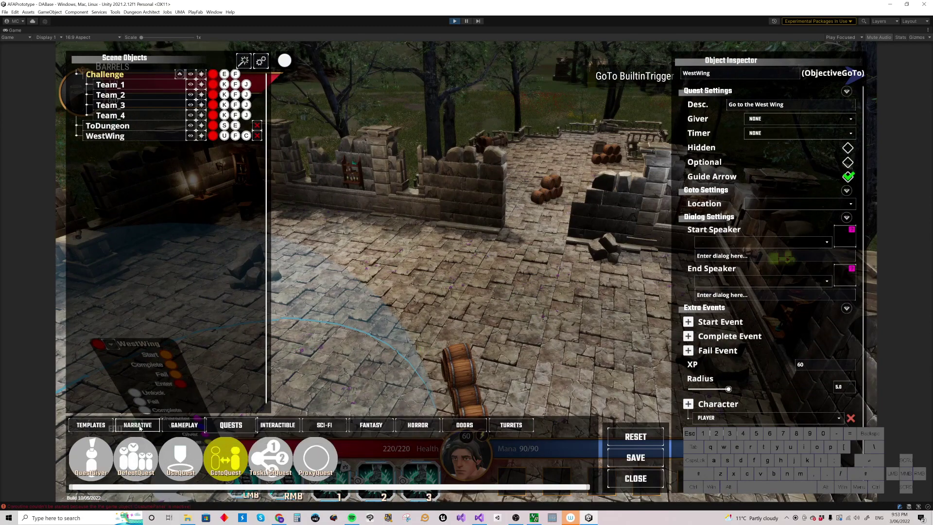
{"action": "left_click", "coordinate": [184, 425]}
{"action": "left_click", "coordinate": [136, 458]}
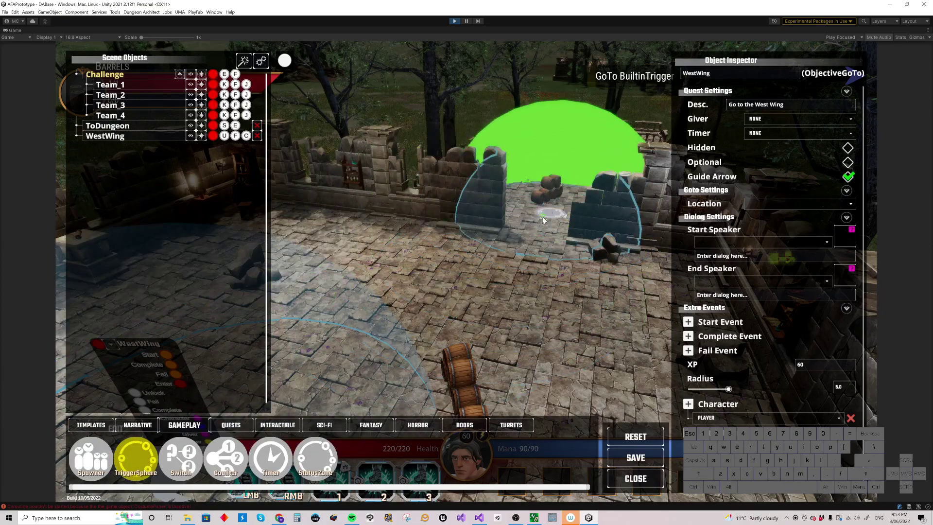
{"action": "left_click", "coordinate": [541, 221]}
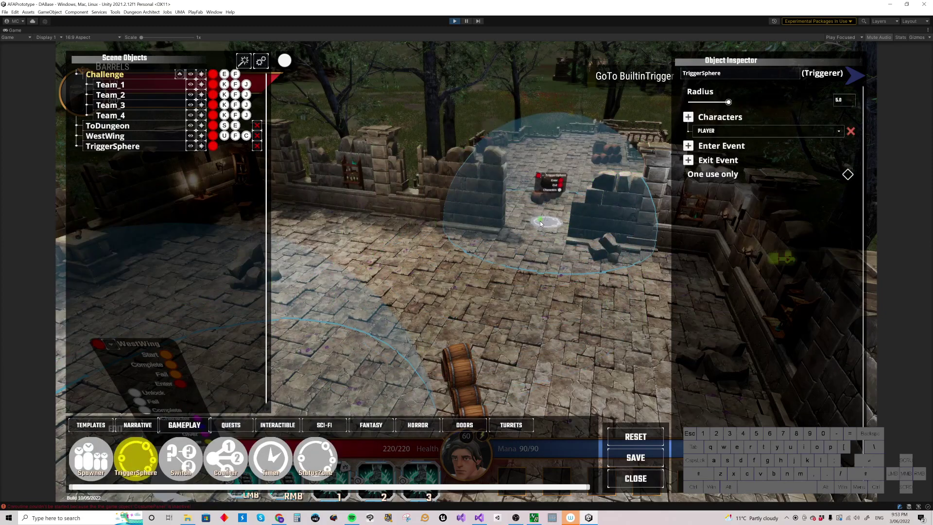
Step: Rename the new TriggerSphere as West
{"action": "left_click", "coordinate": [151, 151]}
{"action": "key", "text": "shift"}
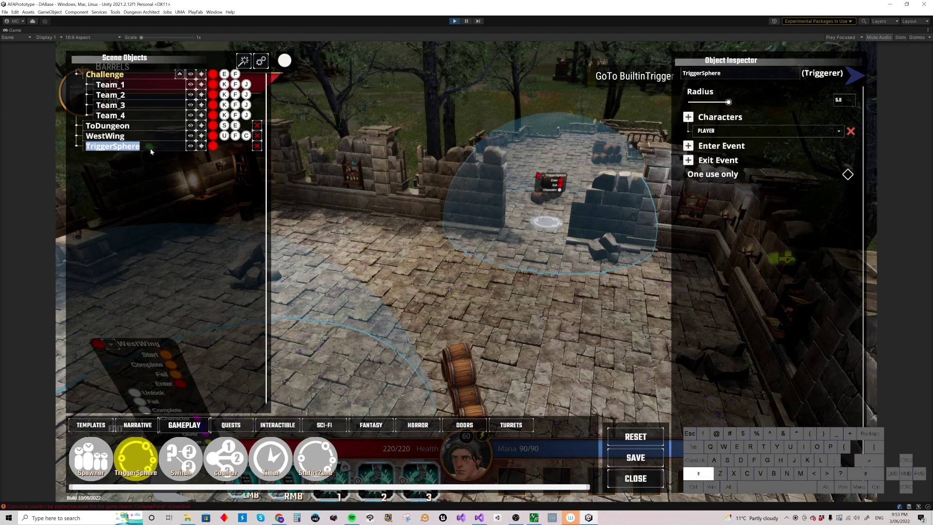
{"action": "type", "text": "West"}
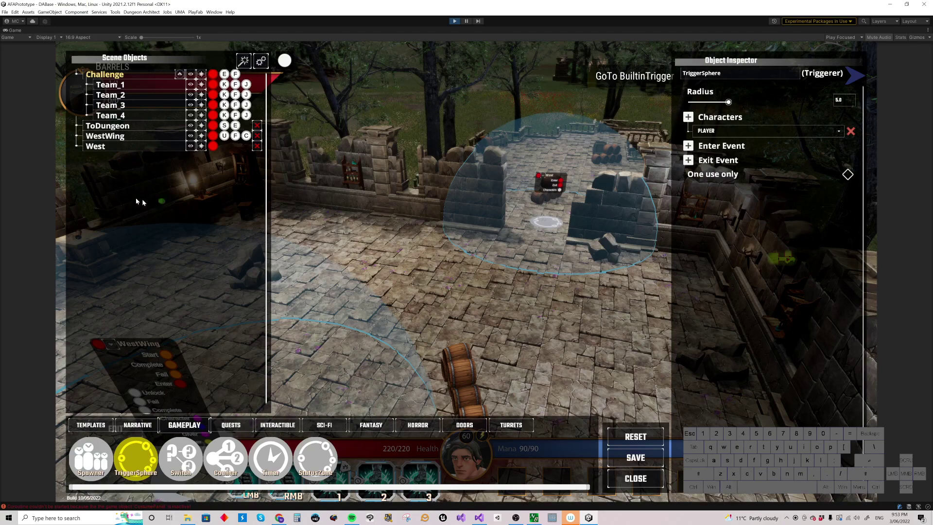
Step: Set the WestWing quest's goto location to the West trigger
{"action": "left_click", "coordinate": [190, 136]}
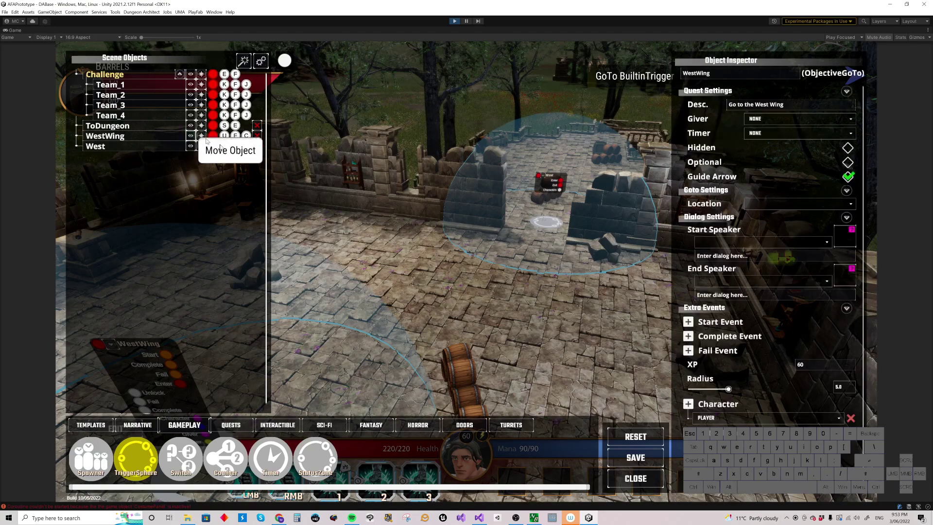
{"action": "left_click", "coordinate": [767, 203]}
{"action": "left_click", "coordinate": [760, 230]}
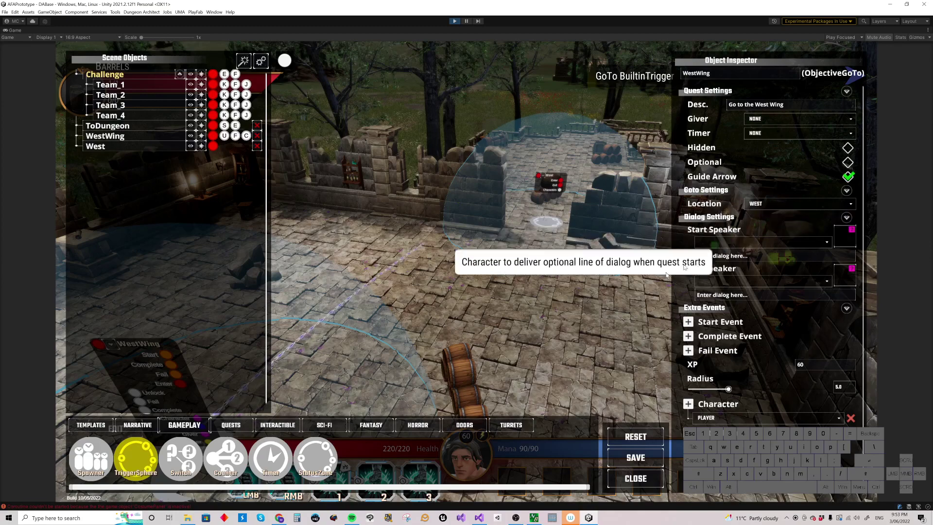
Step: Reset the level, leave the editor and playtest the quest by running to the West trigger, continuing past the end summary
{"action": "left_click", "coordinate": [635, 436]}
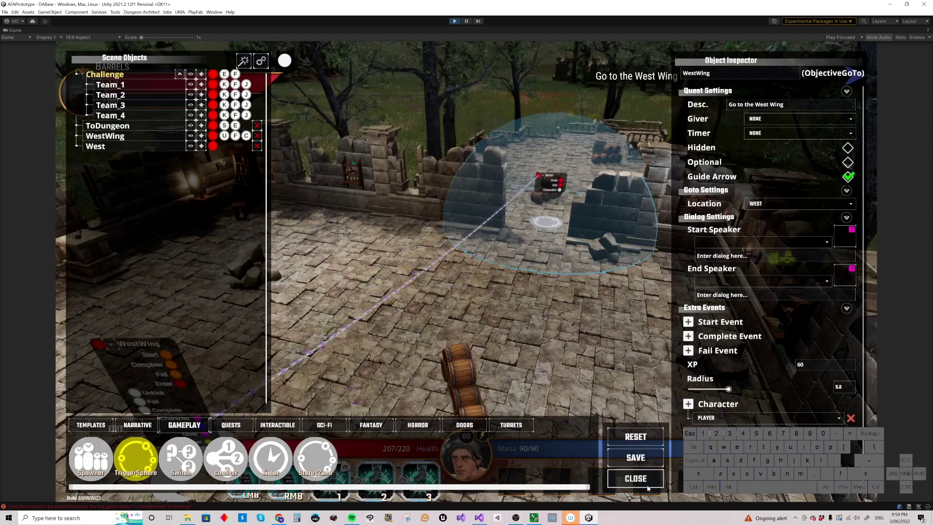
{"action": "left_click", "coordinate": [647, 485]}
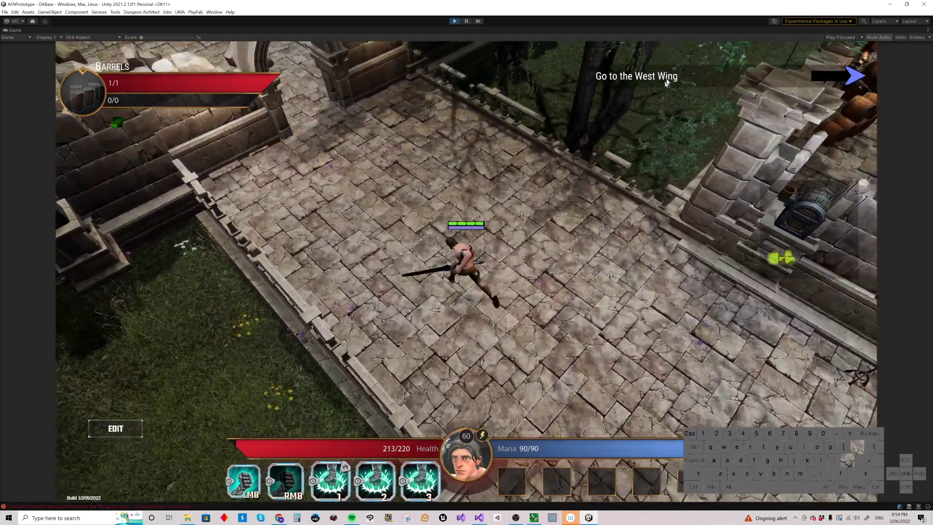
{"action": "left_click", "coordinate": [667, 83]}
{"action": "left_click_drag", "start_coordinate": [442, 197], "coordinate": [540, 176]}
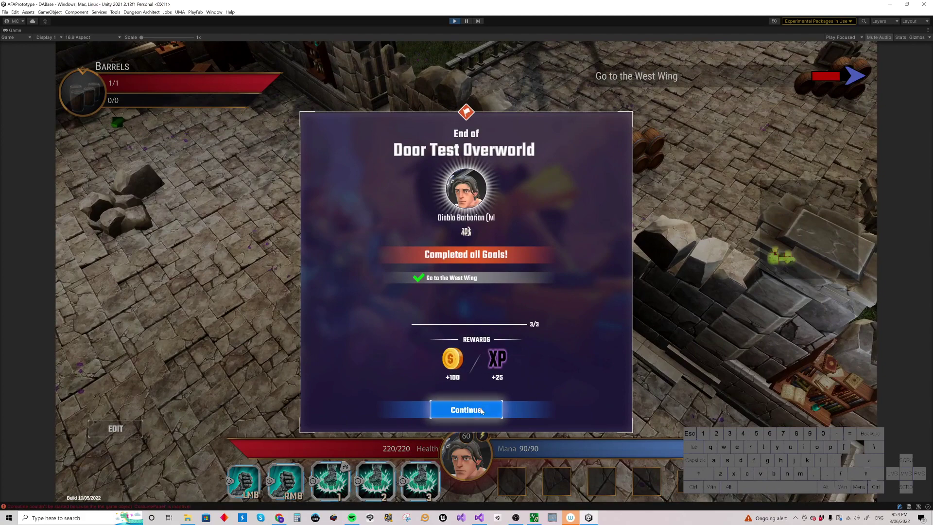
{"action": "left_click", "coordinate": [466, 410]}
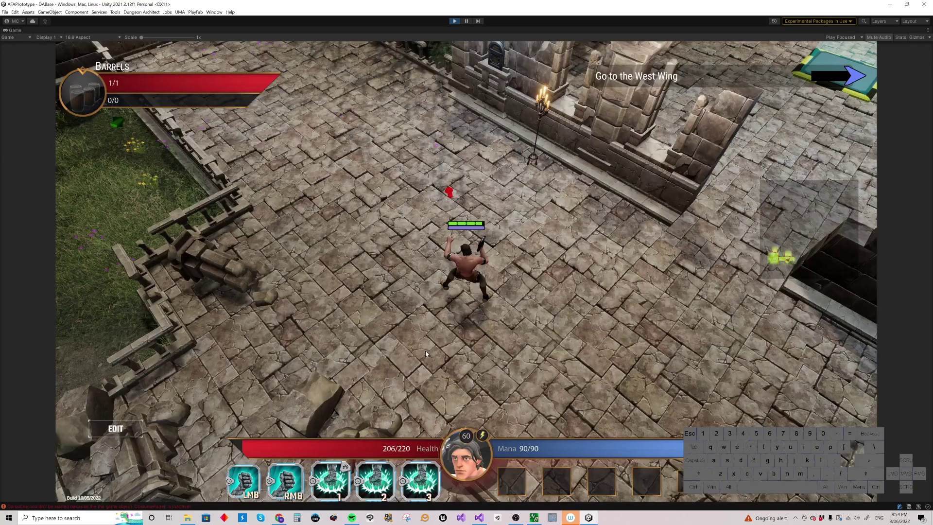
Step: Walk the character up to the stone archway and reopen the level editor there
{"action": "left_click", "coordinate": [395, 271]}
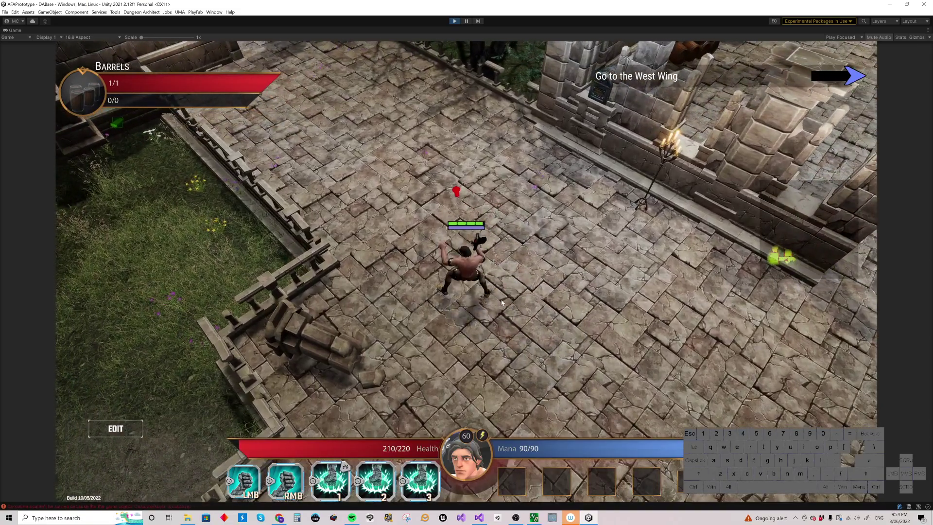
{"action": "left_click", "coordinate": [441, 295]}
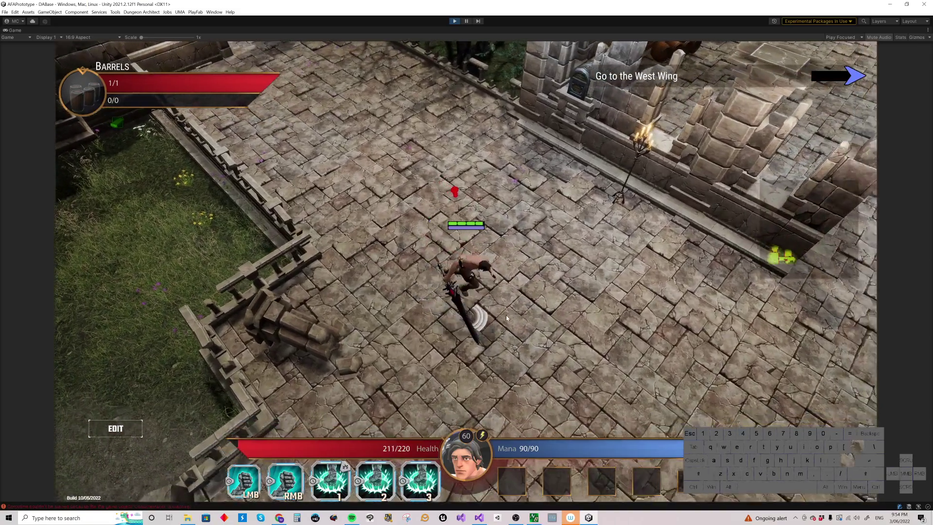
{"action": "left_click", "coordinate": [393, 217]}
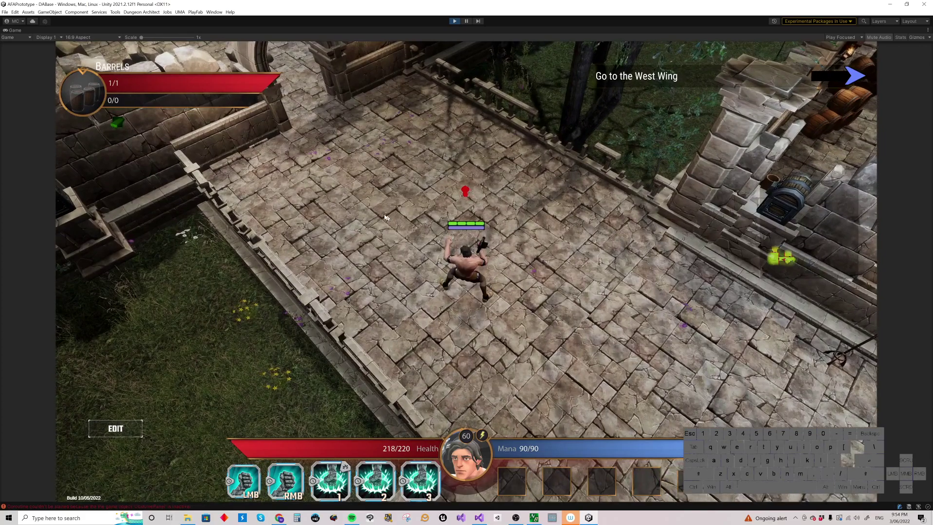
{"action": "left_click", "coordinate": [380, 207]}
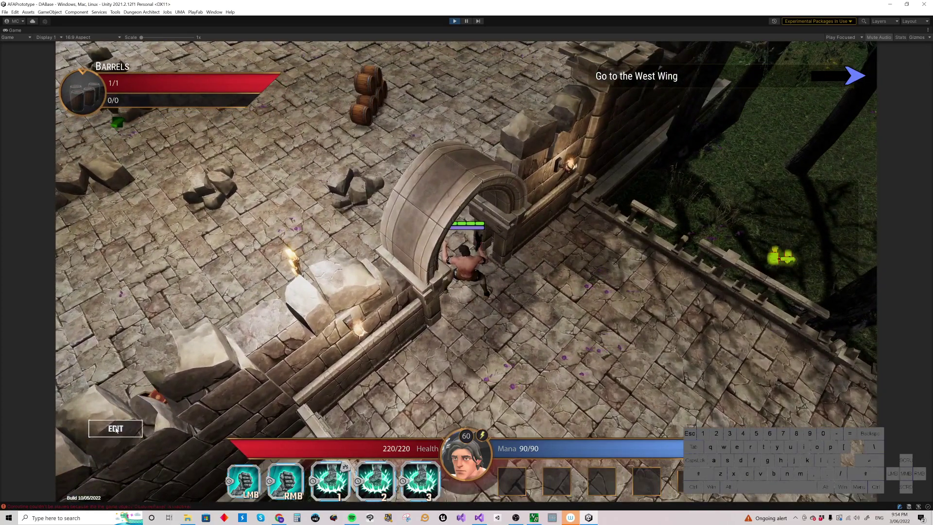
{"action": "left_click", "coordinate": [116, 428]}
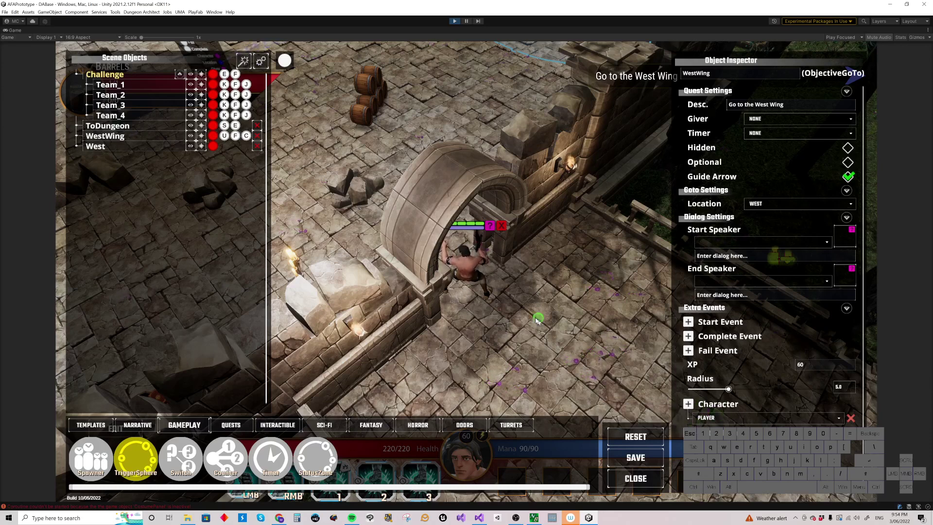
Step: Place a Character inside the West trigger sphere and choose Ice Caster as its character type
{"action": "left_click", "coordinate": [138, 425]}
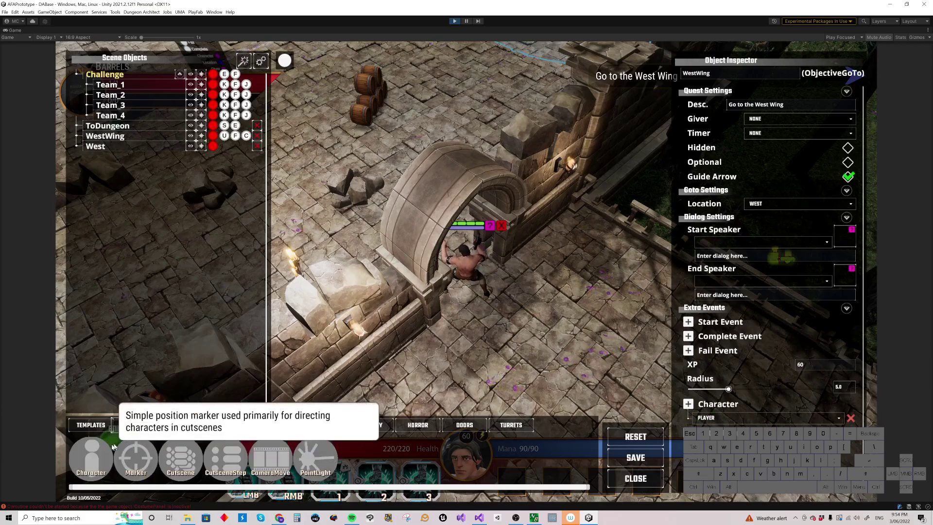
{"action": "left_click", "coordinate": [101, 444]}
{"action": "right_click_drag", "start_coordinate": [454, 194], "coordinate": [464, 166]}
{"action": "left_click_drag", "start_coordinate": [464, 166], "coordinate": [479, 162]}
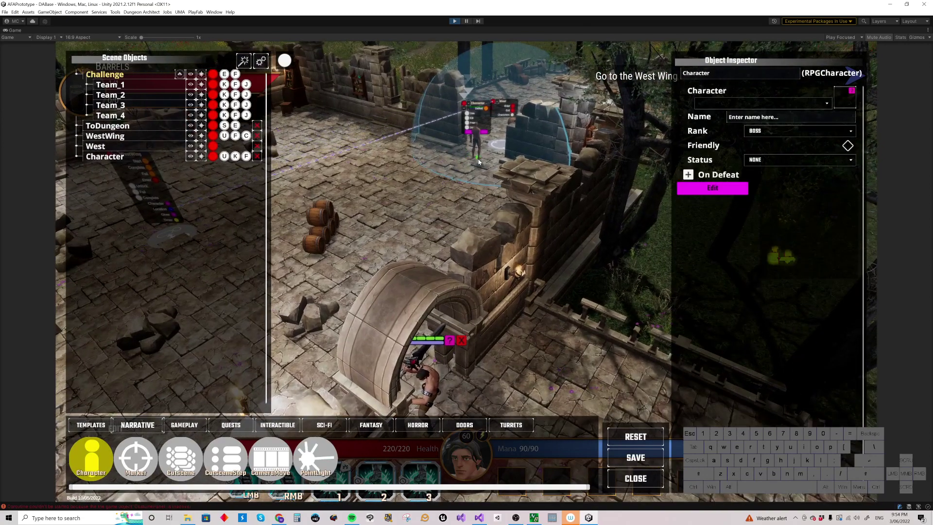
{"action": "left_click", "coordinate": [802, 104]}
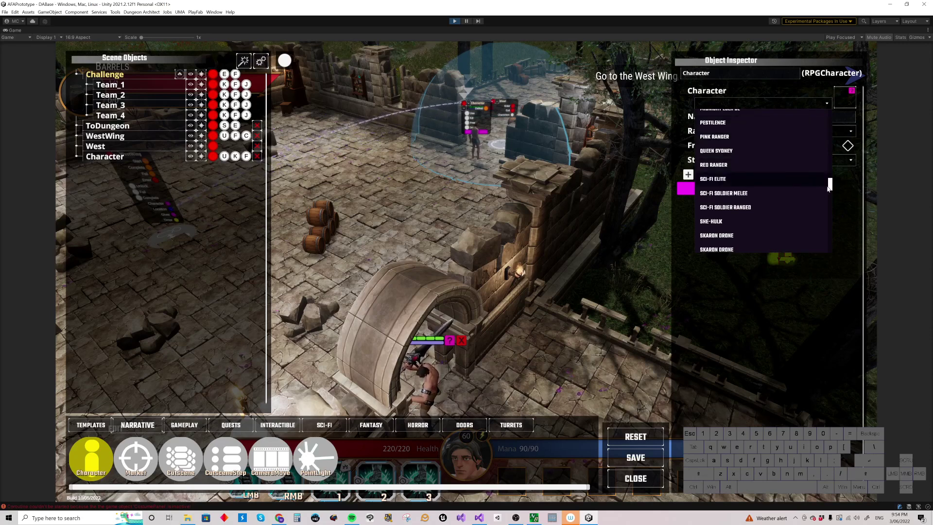
{"action": "left_click_drag", "start_coordinate": [829, 188], "coordinate": [828, 179]}
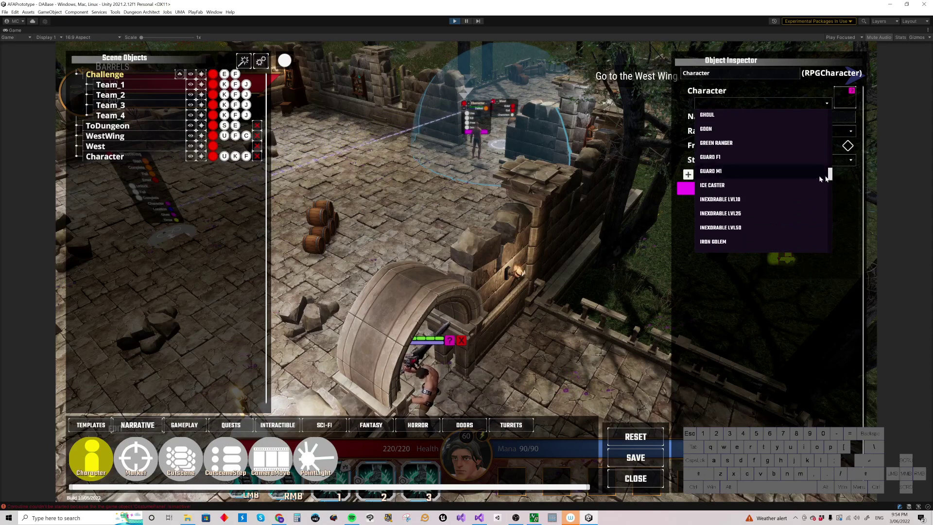
{"action": "left_click", "coordinate": [731, 187]}
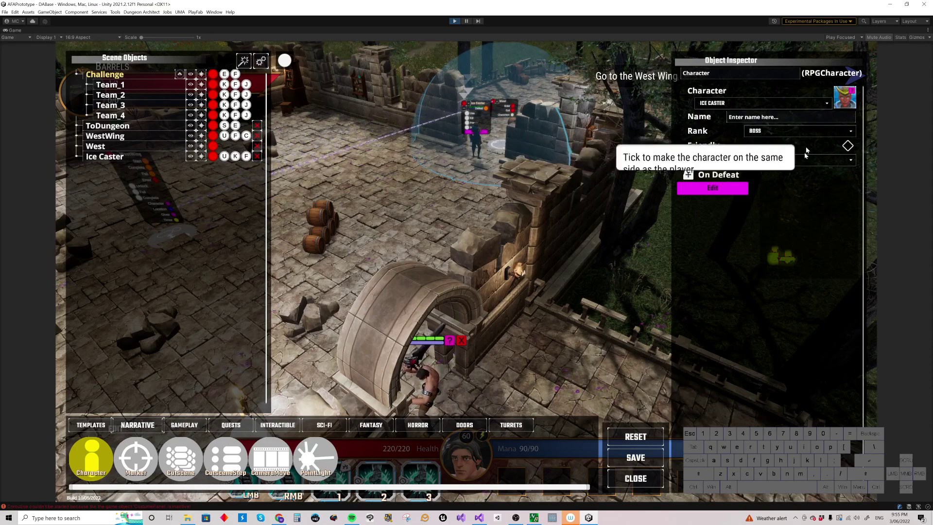
Step: Make the Ice Caster friendly to the player and set its status to Captured
{"action": "left_click", "coordinate": [845, 146]}
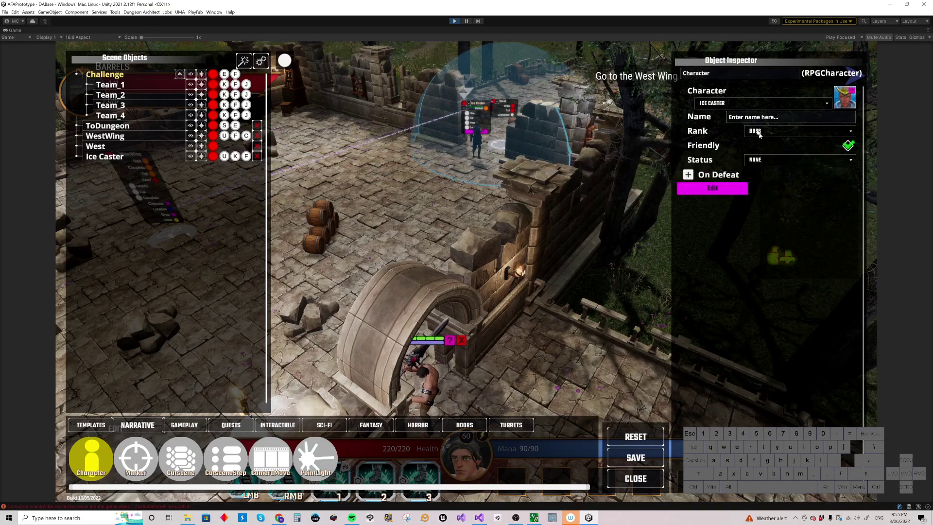
{"action": "left_click", "coordinate": [766, 161]}
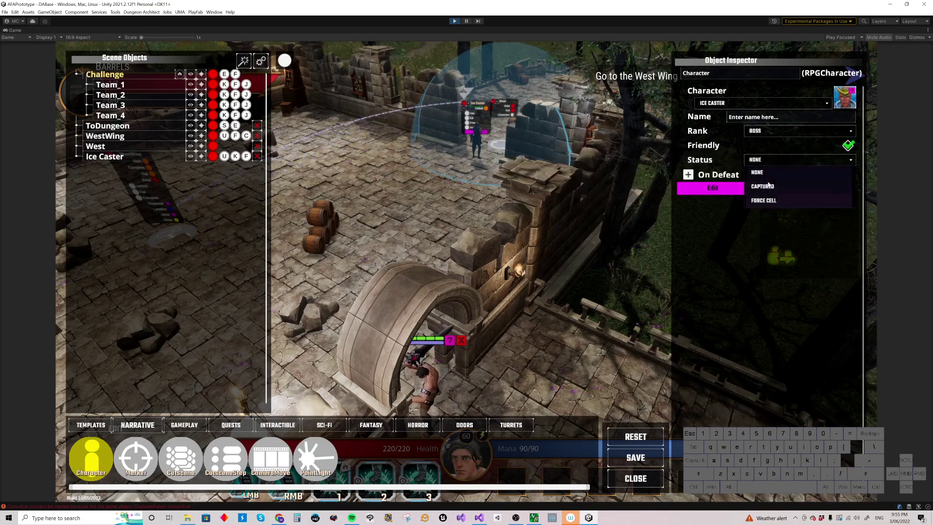
{"action": "left_click", "coordinate": [768, 187]}
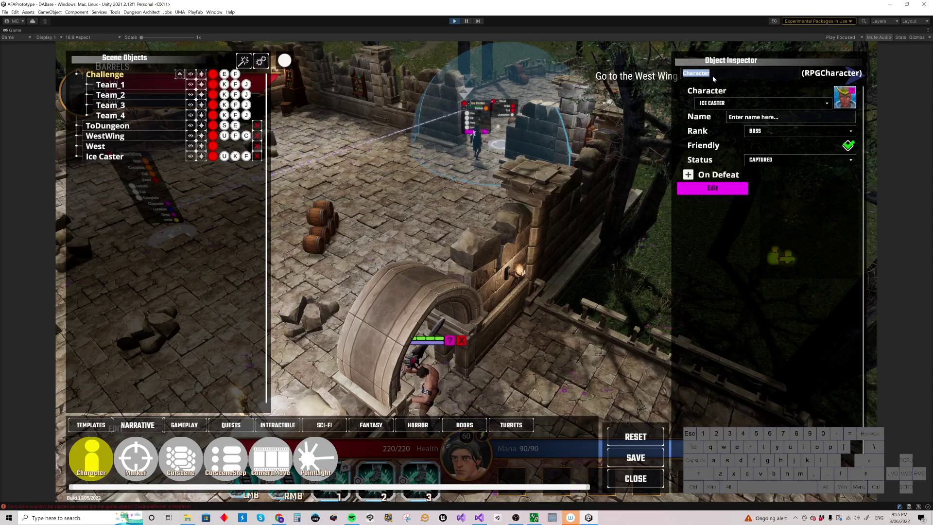
Step: Rename the captured character object as Ice Witch
{"action": "key", "text": "shift"}
{"action": "type", "text": "Ice Withc"}
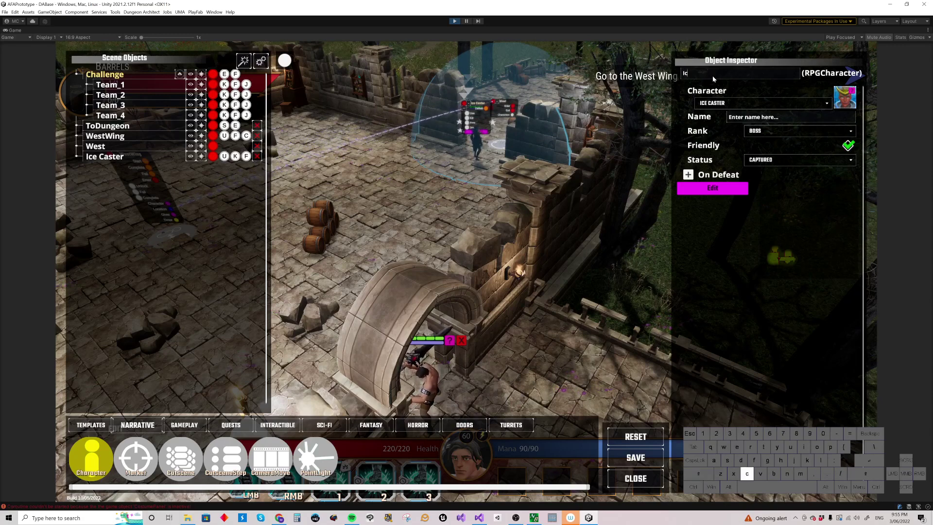
{"action": "key", "text": "BackSpace"}
{"action": "key", "text": "BackSpace"}
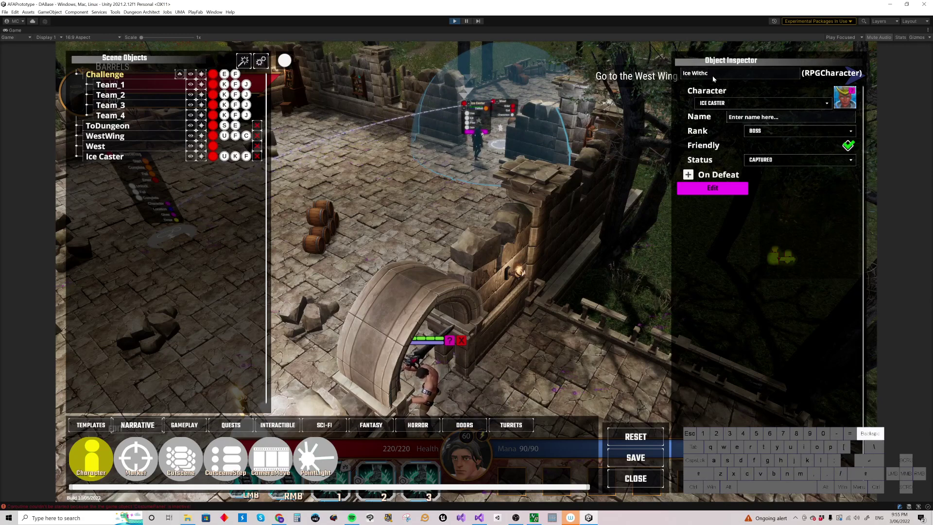
{"action": "type", "text": "ch"}
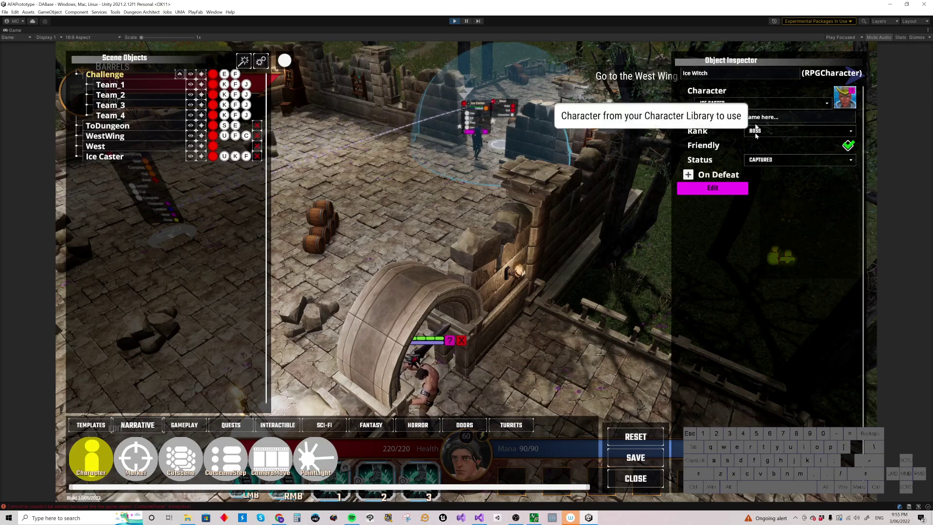
{"action": "left_click", "coordinate": [751, 215]}
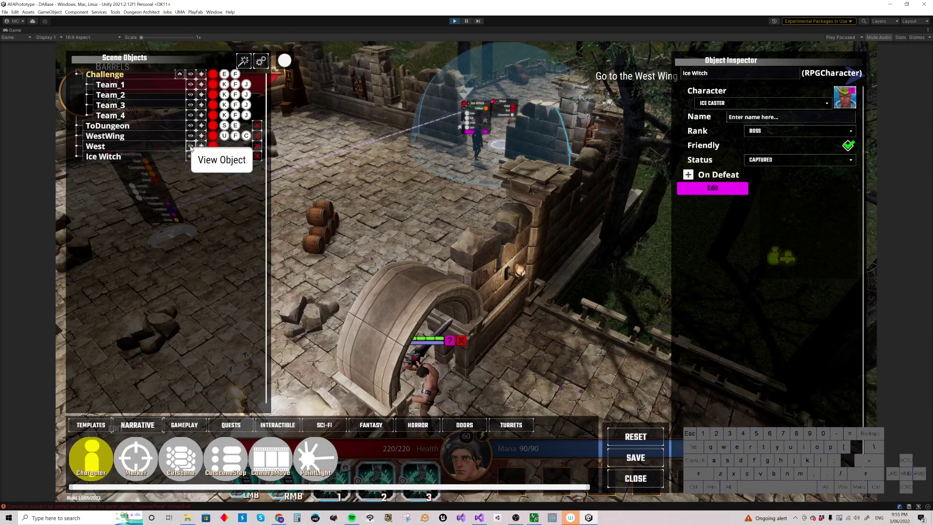
Step: Link the West trigger's enter event to the Free action of Ice Witch
{"action": "left_click", "coordinate": [191, 147]}
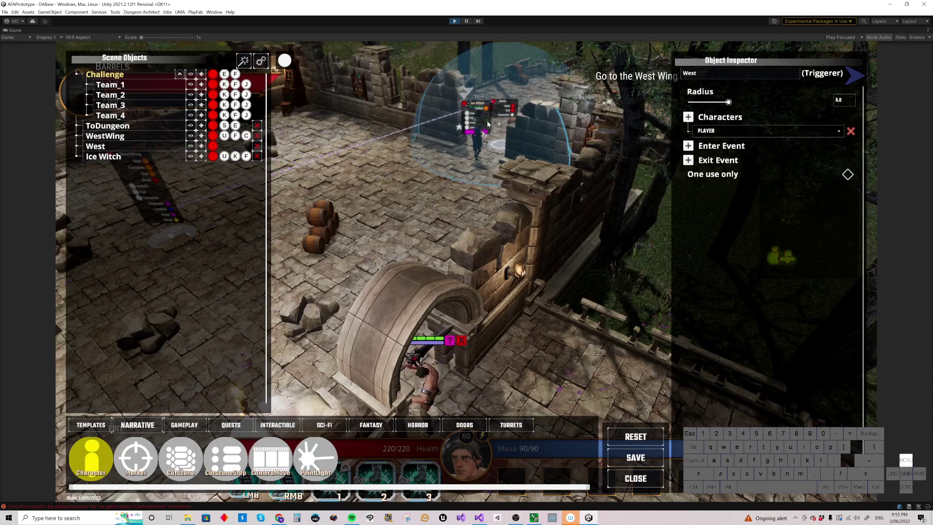
{"action": "right_click_drag", "start_coordinate": [477, 124], "coordinate": [511, 134]}
{"action": "key", "text": "w"}
{"action": "key", "text": "w"}
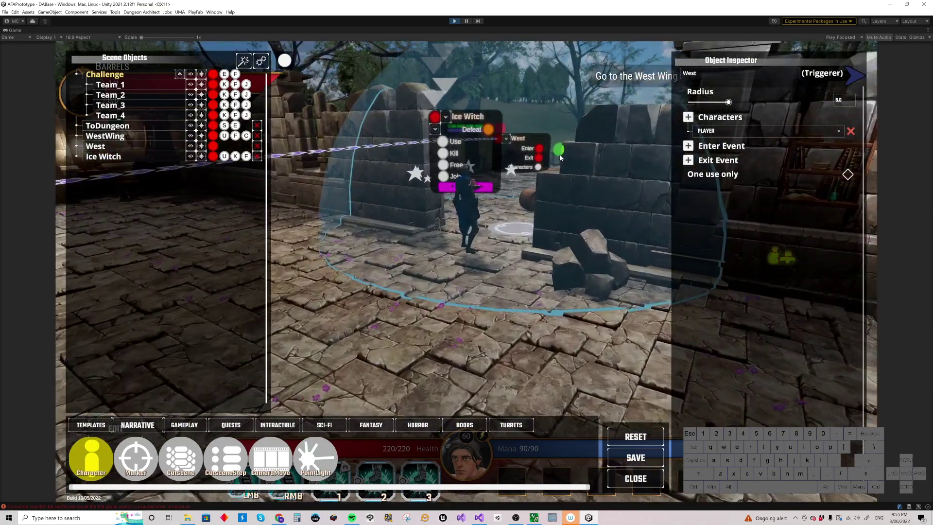
{"action": "left_click", "coordinate": [442, 165]}
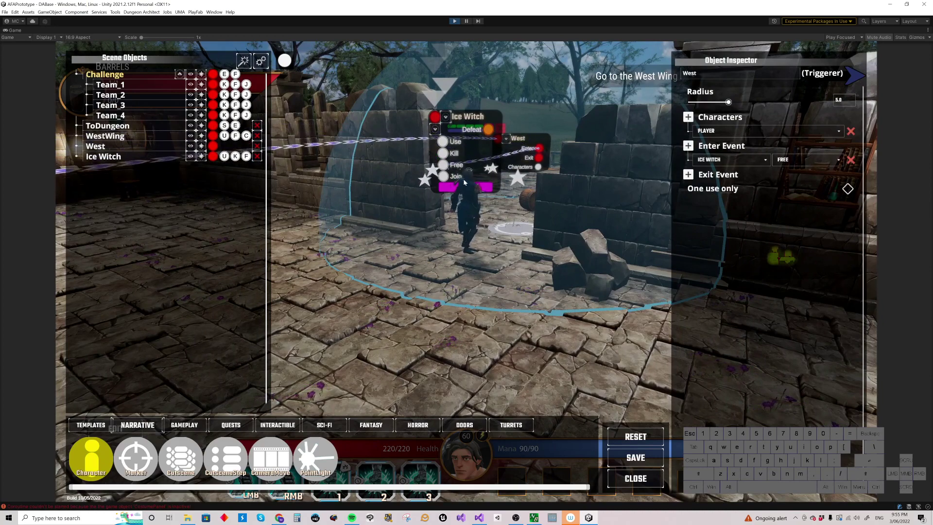
Step: Add a GotoQuest on the paving in front of the stone archway with the description "Lead Ice Witch to safety"
{"action": "mouse_move", "coordinate": [481, 252]}
{"action": "right_mouse_down"}
{"action": "mouse_move", "coordinate": [464, 285]}
{"action": "mouse_move", "coordinate": [470, 296]}
{"action": "mouse_move", "coordinate": [465, 275]}
{"action": "mouse_move", "coordinate": [505, 243]}
{"action": "mouse_move", "coordinate": [658, 176]}
{"action": "mouse_move", "coordinate": [622, 217]}
{"action": "right_mouse_up"}
{"action": "scroll", "coordinate": [456, 265], "scroll_direction": "down", "scroll_amount": 1}
{"action": "key", "text": "w"}
{"action": "key", "text": "w"}
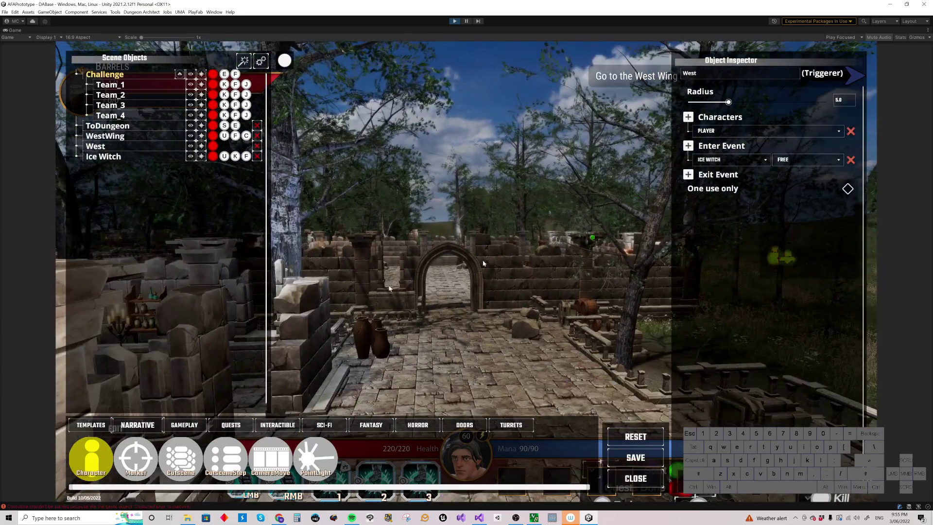
{"action": "left_click", "coordinate": [237, 426]}
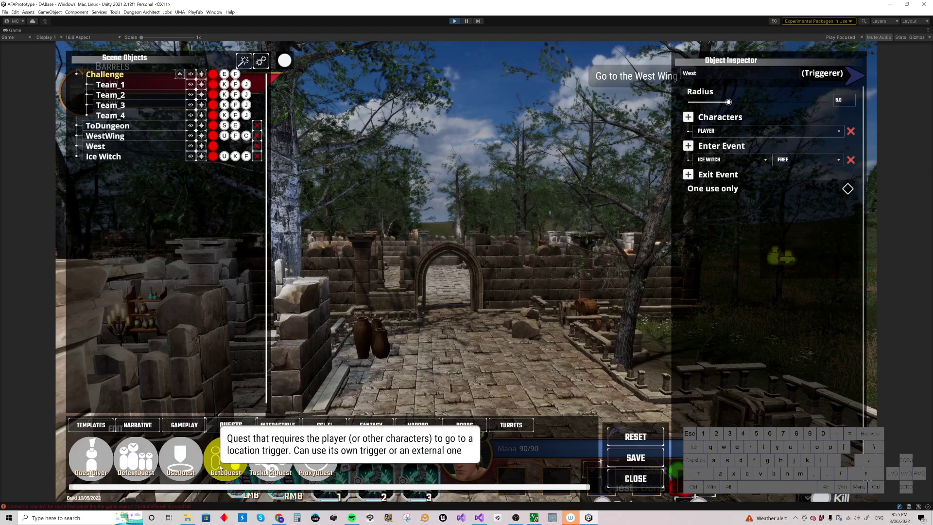
{"action": "left_click", "coordinate": [482, 385]}
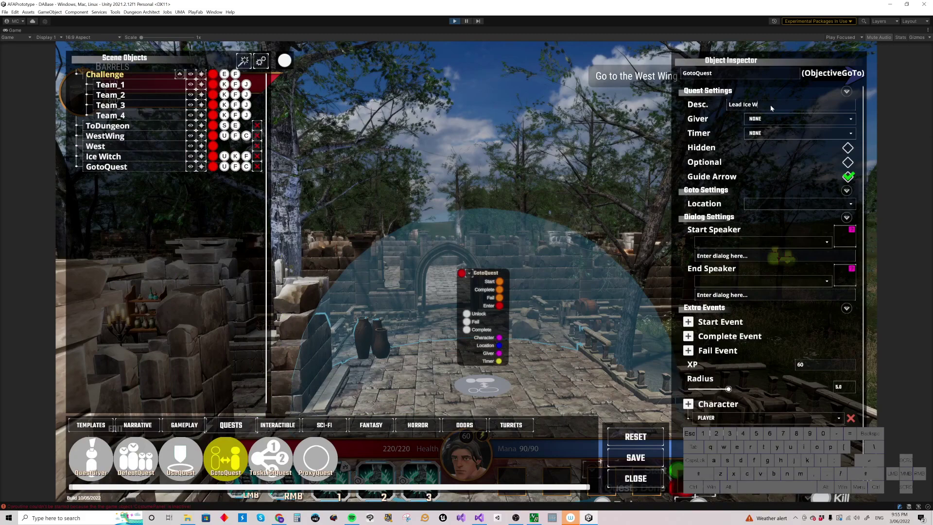
{"action": "type", "text": "itch to safety"}
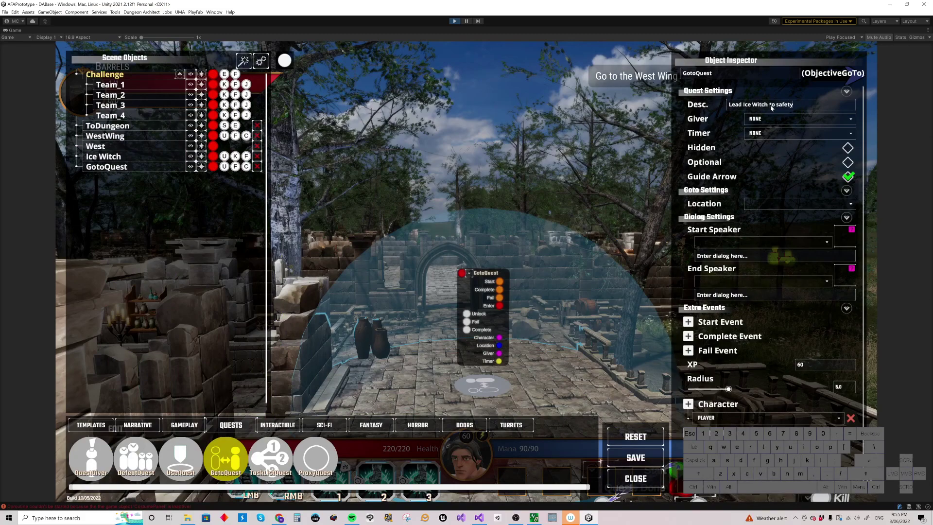
Step: Move the new goto quest onto the ToDungeon pad and make it a hidden quest with Ice Witch as its character
{"action": "right_click_drag", "start_coordinate": [582, 280], "coordinate": [604, 290]}
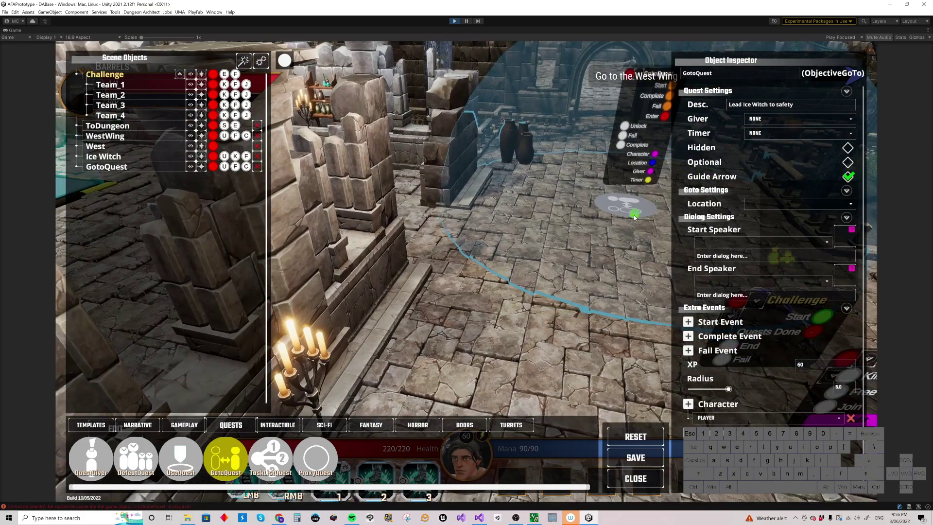
{"action": "right_click_drag", "start_coordinate": [634, 217], "coordinate": [514, 204]}
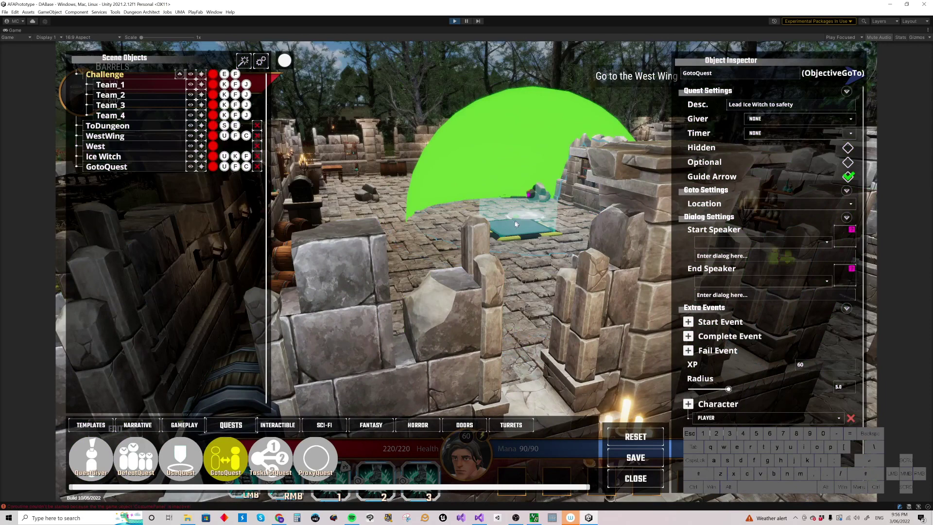
{"action": "left_click", "coordinate": [513, 222]}
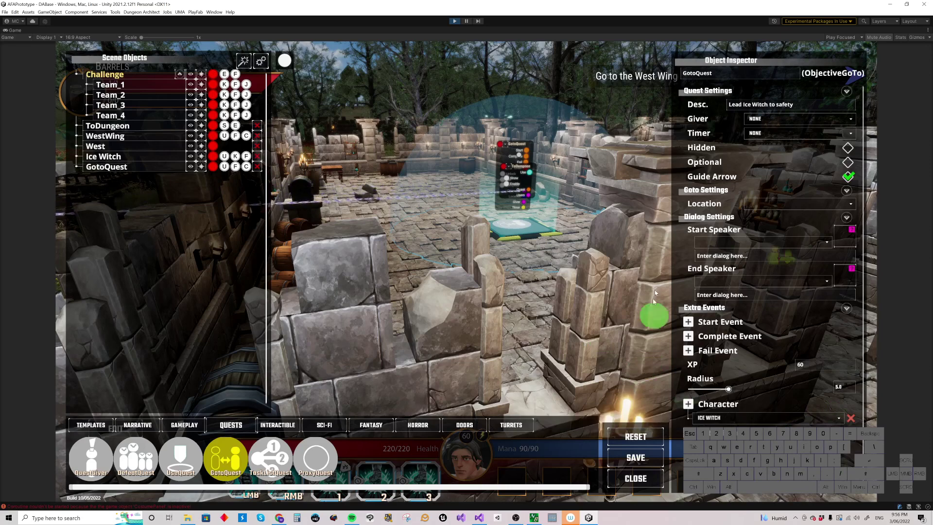
{"action": "left_click", "coordinate": [847, 147]}
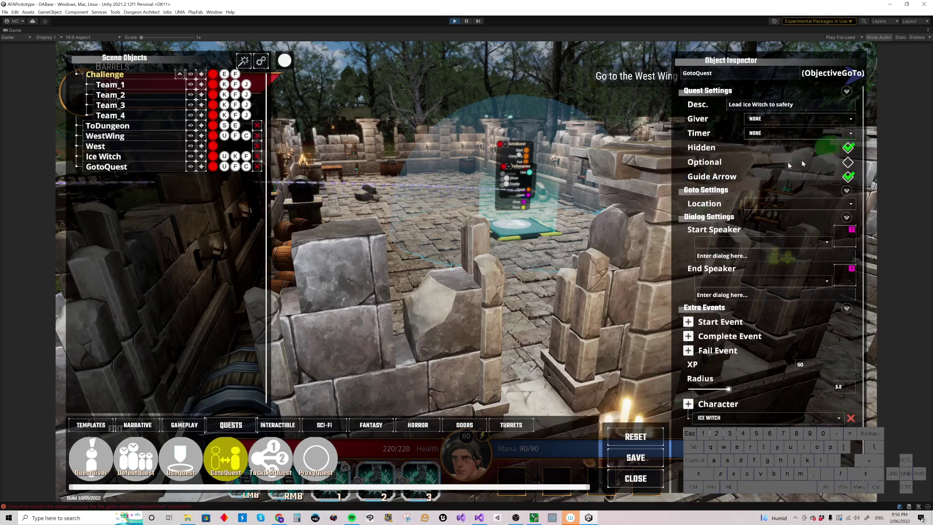
Step: Add a second enter event to the West trigger that unlocks GotoQuest, and rename that quest as Rescue
{"action": "left_click", "coordinate": [192, 147]}
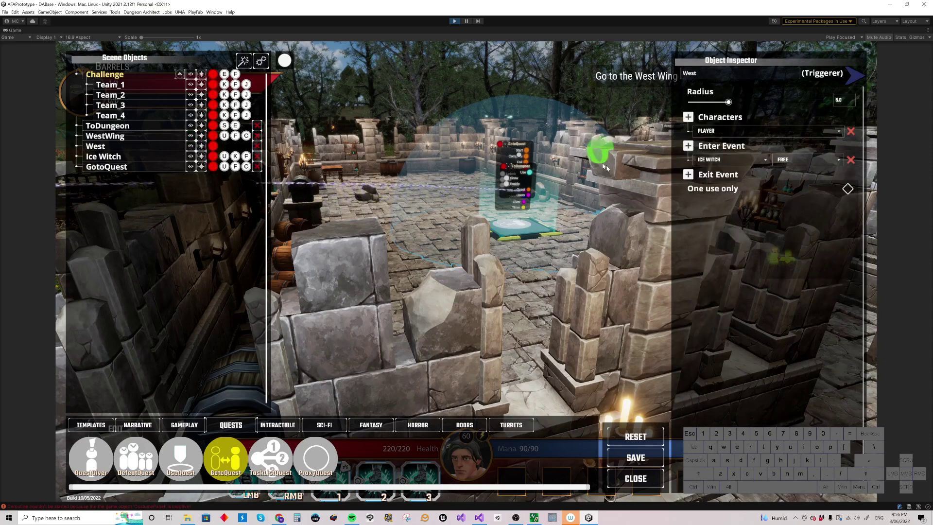
{"action": "left_click", "coordinate": [688, 146]}
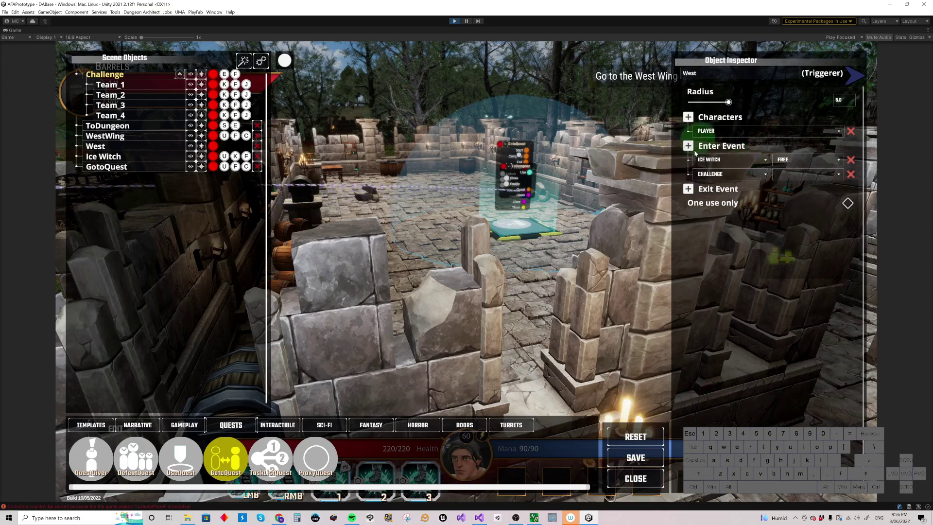
{"action": "left_click", "coordinate": [761, 172]}
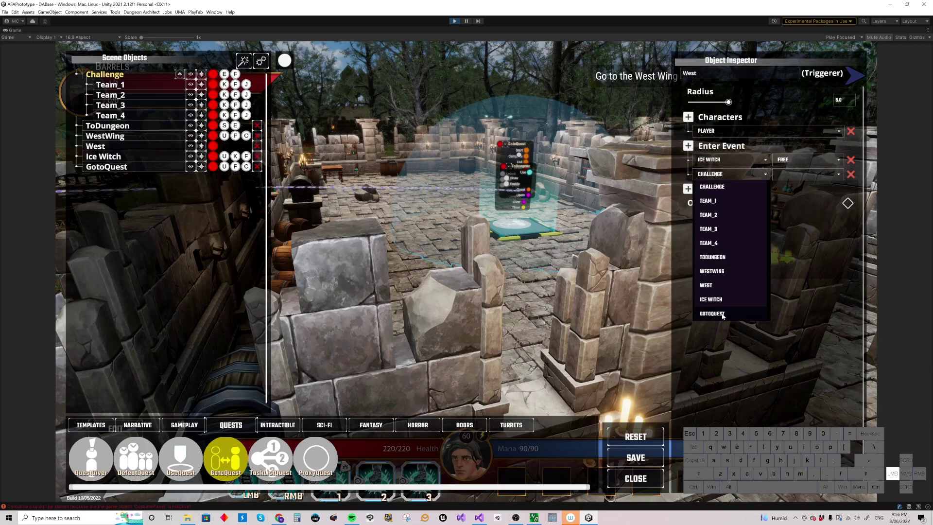
{"action": "left_click", "coordinate": [723, 314]}
{"action": "left_click", "coordinate": [817, 175]}
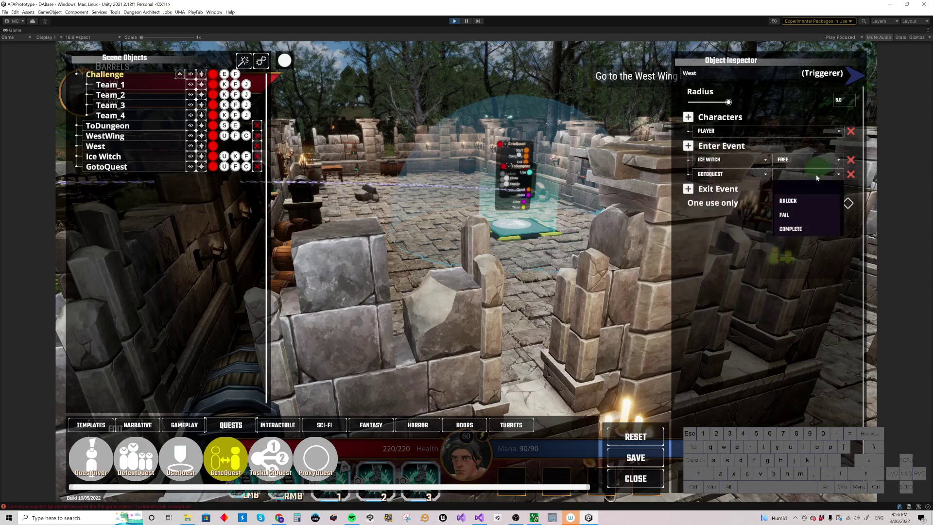
{"action": "left_click", "coordinate": [807, 200]}
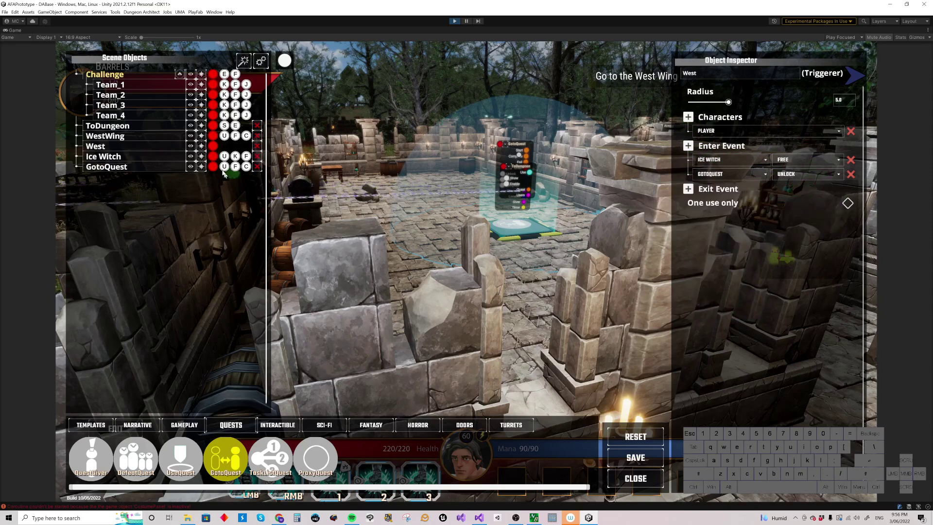
{"action": "type", "text": "Rescue"}
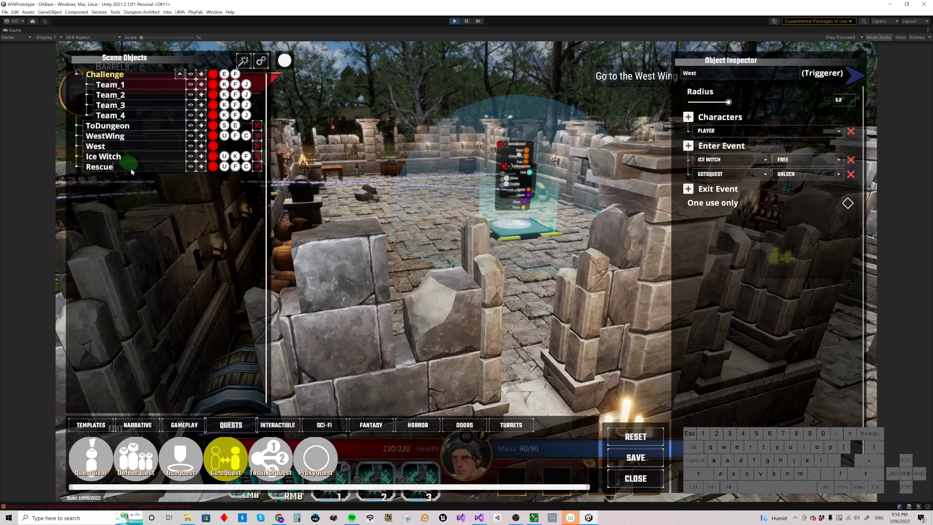
{"action": "key", "text": "Return"}
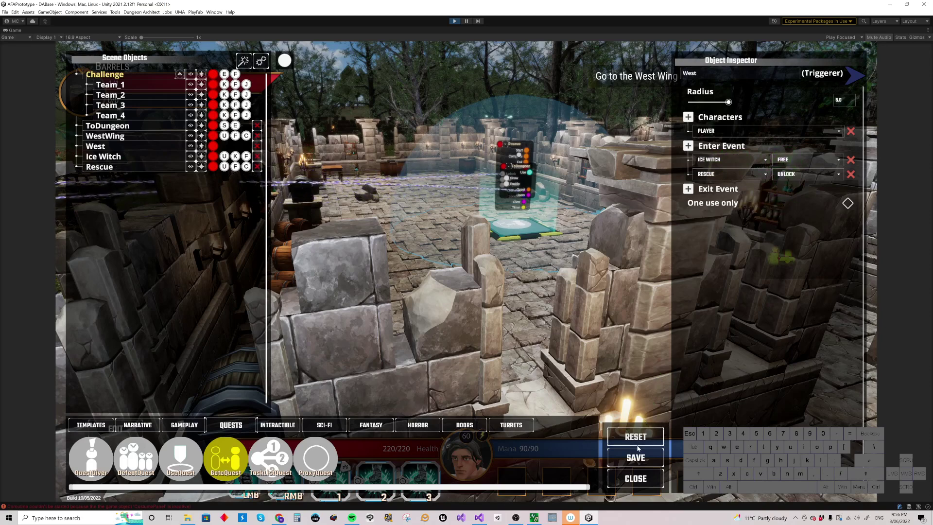
Step: Review the quest chain in the scene from WestWing through the West trigger and Ice Witch to Rescue
{"action": "left_click", "coordinate": [190, 136]}
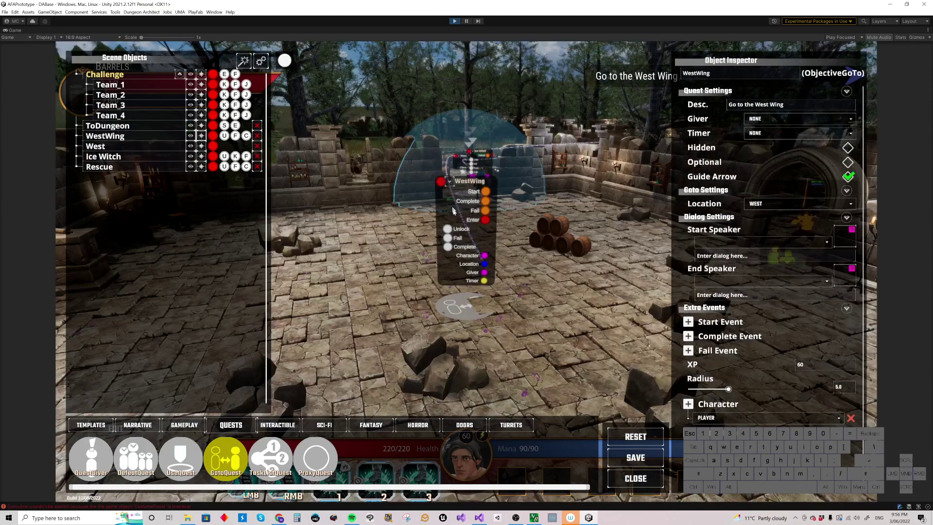
{"action": "mouse_move", "coordinate": [476, 196]}
{"action": "right_mouse_down"}
{"action": "mouse_move", "coordinate": [474, 179]}
{"action": "mouse_move", "coordinate": [478, 197]}
{"action": "right_mouse_up"}
{"action": "key", "text": "w"}
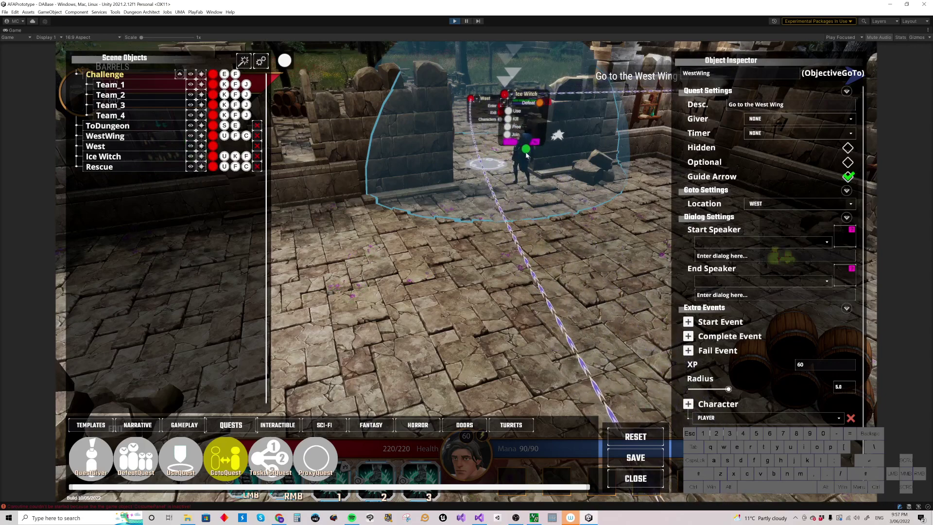
{"action": "left_click", "coordinate": [190, 168]}
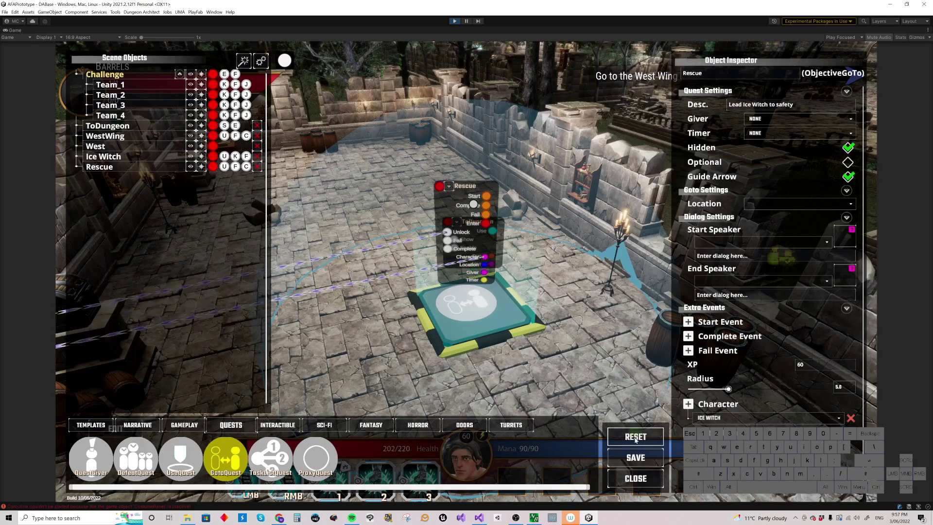
Step: Reset the level, leave the editor and playtest the rescue by running the character into the West trigger
{"action": "left_click", "coordinate": [636, 478]}
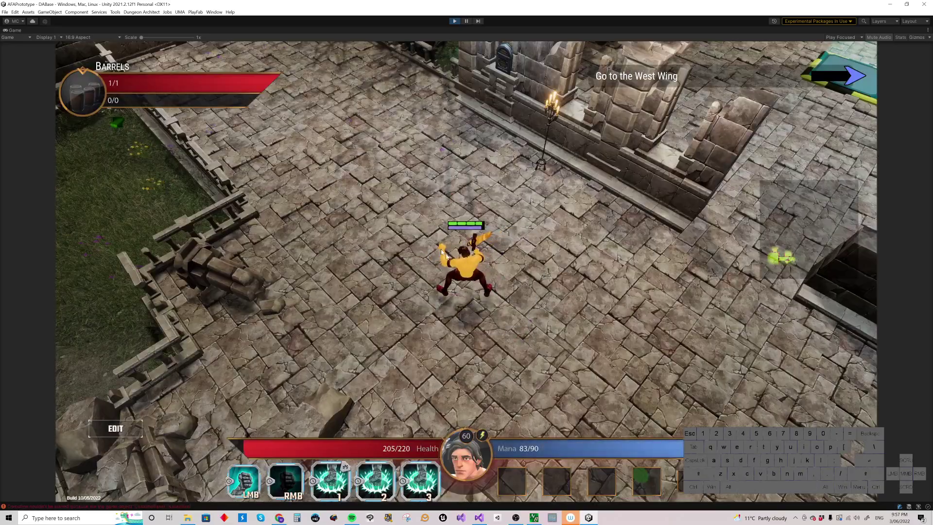
{"action": "left_click", "coordinate": [389, 245]}
{"action": "mouse_move", "coordinate": [385, 212]}
{"action": "left_mouse_down"}
{"action": "mouse_move", "coordinate": [356, 178]}
{"action": "mouse_move", "coordinate": [363, 172]}
{"action": "mouse_move", "coordinate": [478, 140]}
{"action": "mouse_move", "coordinate": [545, 152]}
{"action": "mouse_move", "coordinate": [550, 206]}
{"action": "left_mouse_up"}
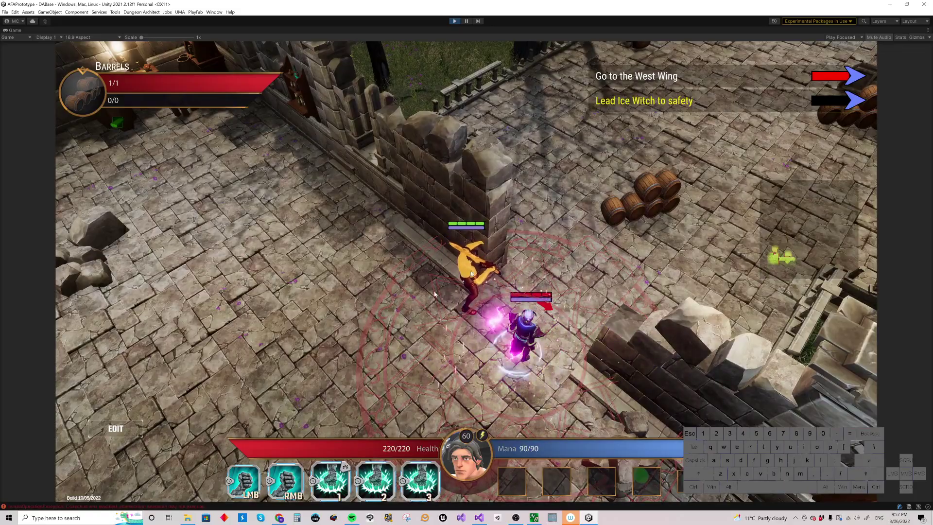
Step: Lead Ice Witch from the West Wing through the arch and courtyard to the ToDungeon pad to complete the Rescue quest
{"action": "left_click_drag", "start_coordinate": [420, 318], "coordinate": [447, 335]}
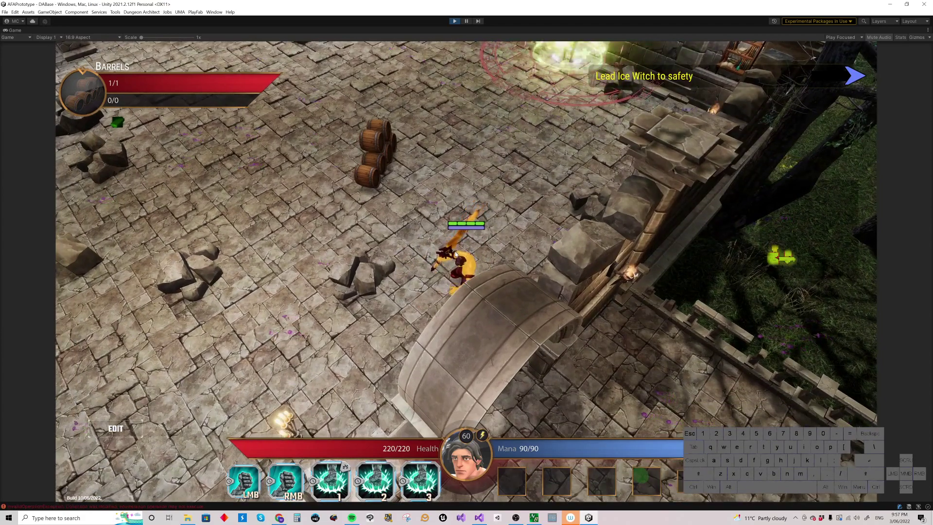
{"action": "mouse_move", "coordinate": [443, 261]}
{"action": "left_mouse_down"}
{"action": "mouse_move", "coordinate": [447, 298]}
{"action": "mouse_move", "coordinate": [412, 305]}
{"action": "mouse_move", "coordinate": [408, 292]}
{"action": "left_mouse_up"}
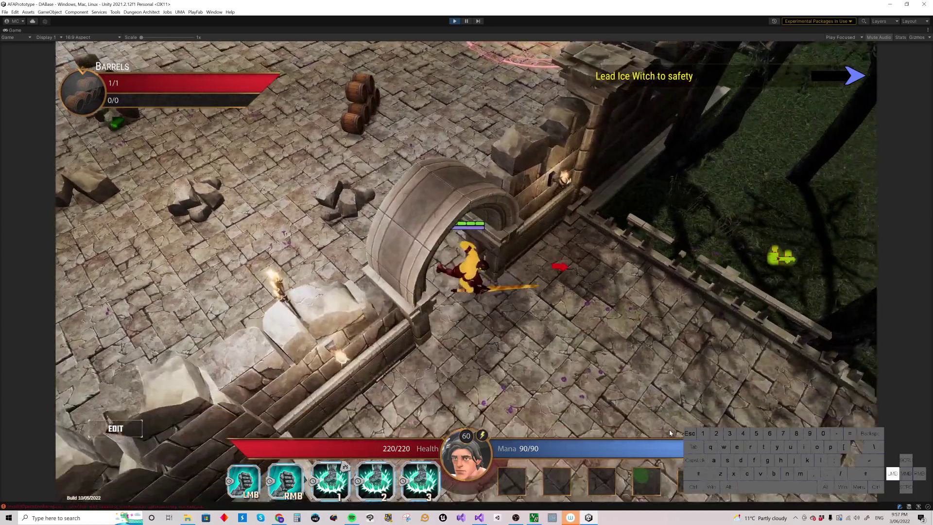
{"action": "left_click_drag", "start_coordinate": [670, 432], "coordinate": [627, 419]}
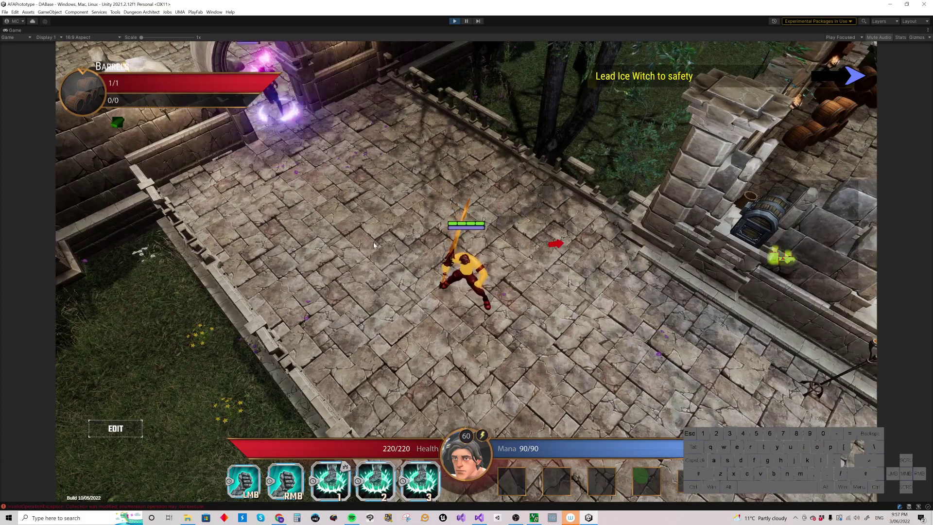
{"action": "left_click_drag", "start_coordinate": [553, 351], "coordinate": [485, 320]}
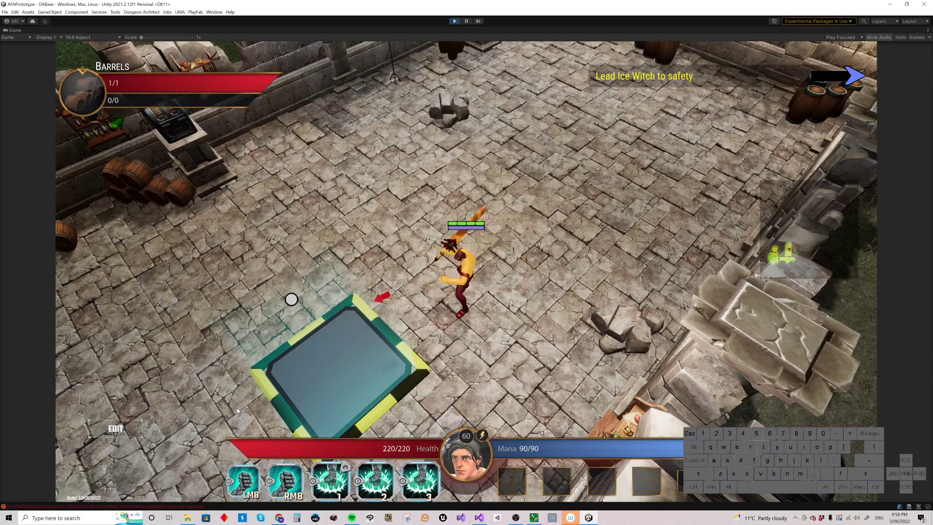
{"action": "left_click_drag", "start_coordinate": [237, 407], "coordinate": [312, 382]}
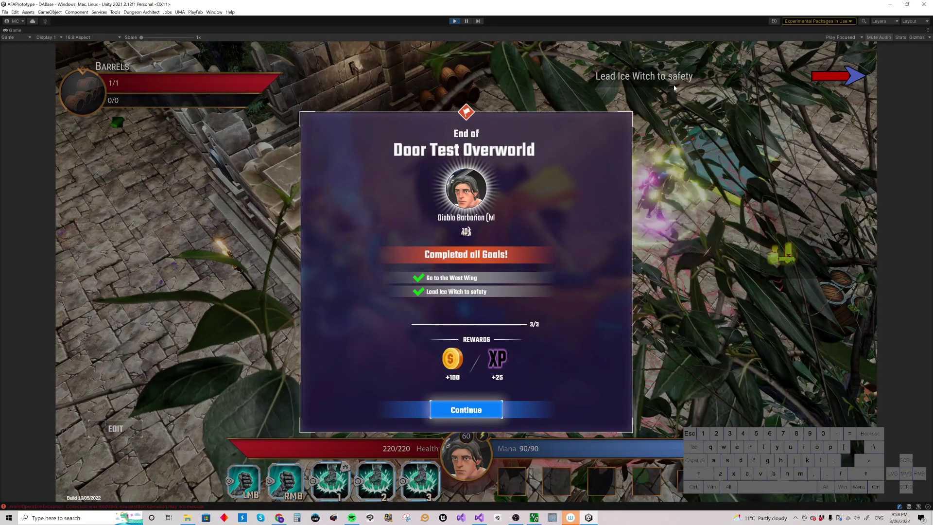
Step: Continue past the Door Test Overworld completion summary and run the character back toward the West Wing
{"action": "left_click", "coordinate": [464, 415]}
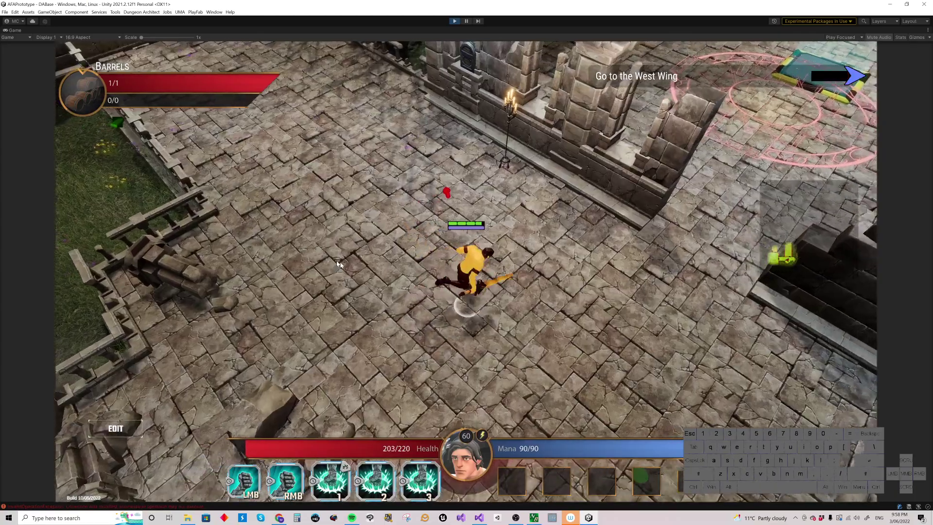
{"action": "mouse_move", "coordinate": [340, 264]}
{"action": "left_mouse_down"}
{"action": "mouse_move", "coordinate": [387, 241]}
{"action": "mouse_move", "coordinate": [408, 215]}
{"action": "left_mouse_up"}
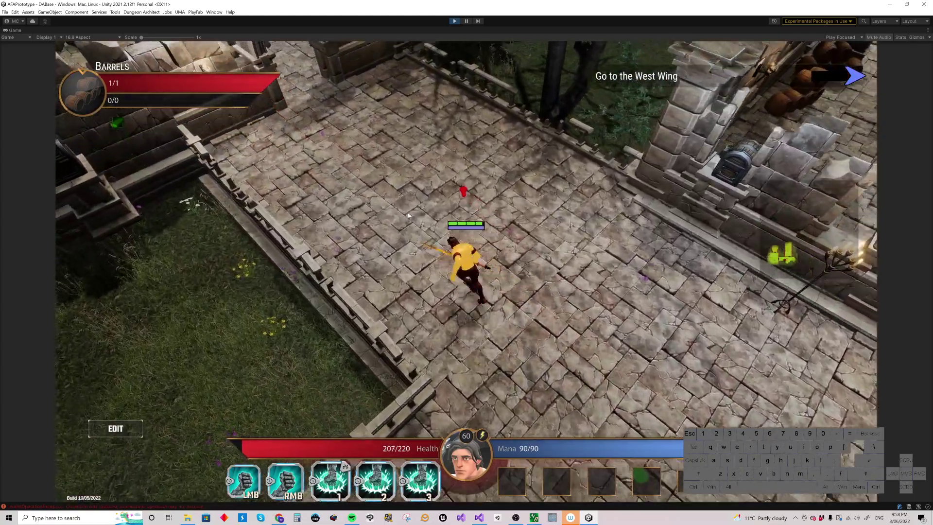
{"action": "key", "text": "w"}
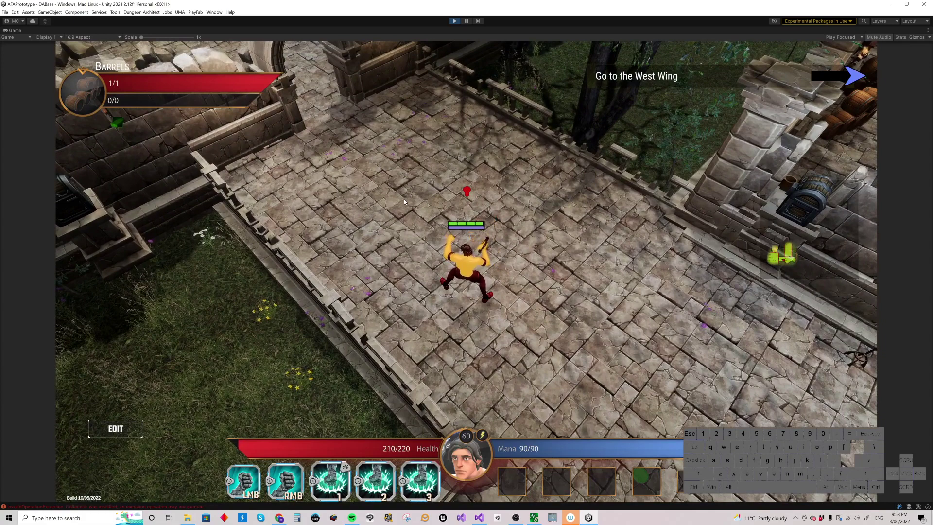